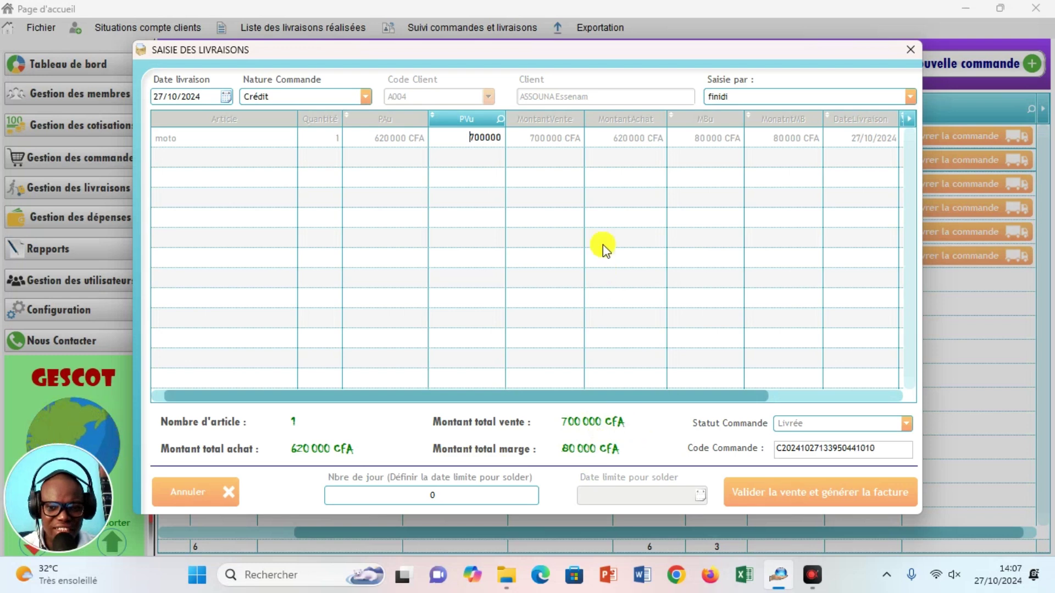
# Step: Set the settlement deadline of the motorcycle credit sale to 10 days, then validate the sale and generate its invoice
pyautogui.click(446, 495)
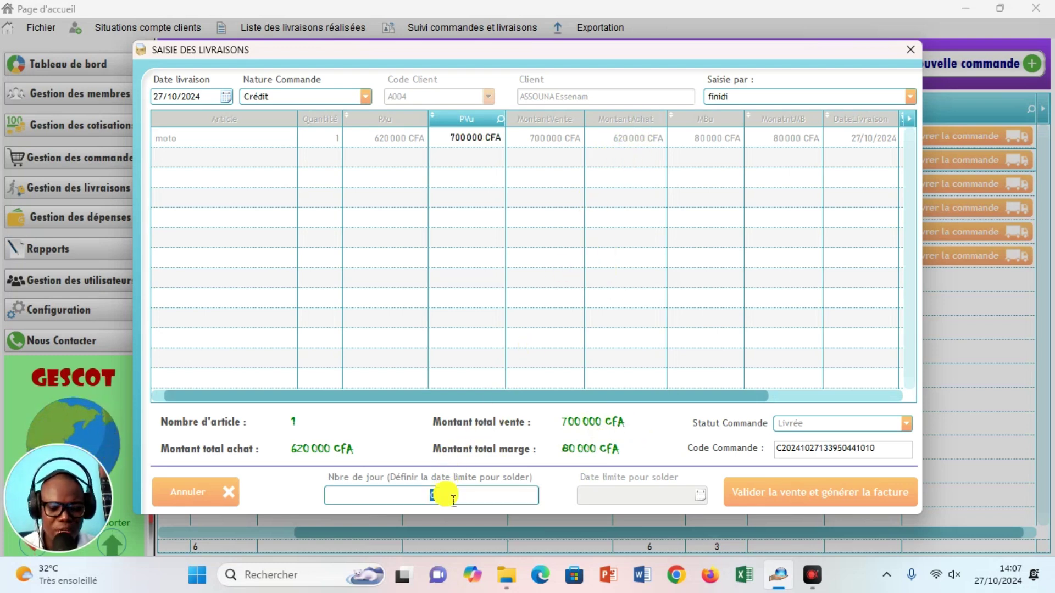
pyautogui.write('10')
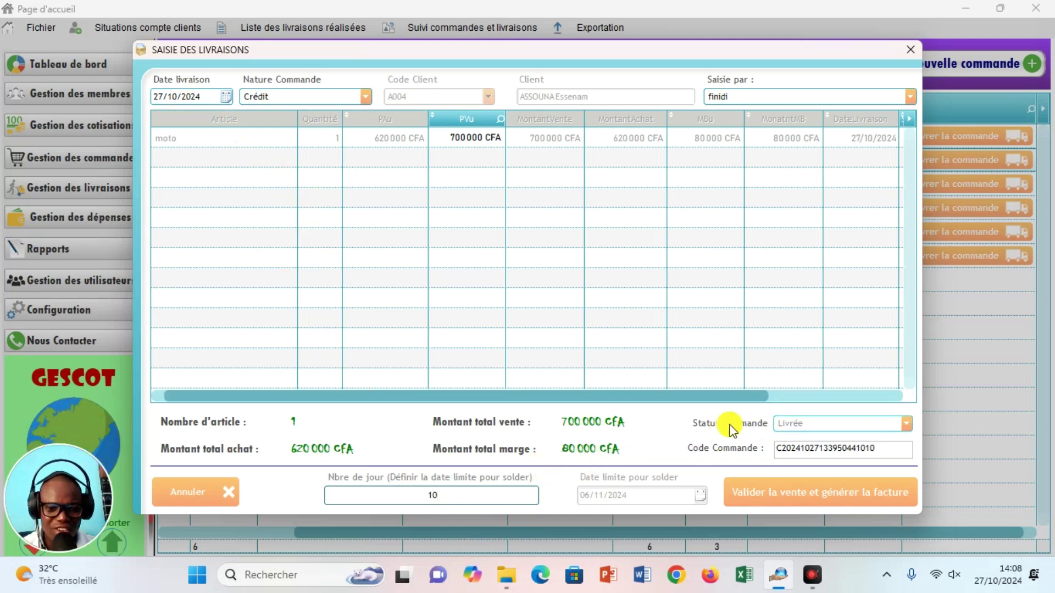
pyautogui.click(761, 502)
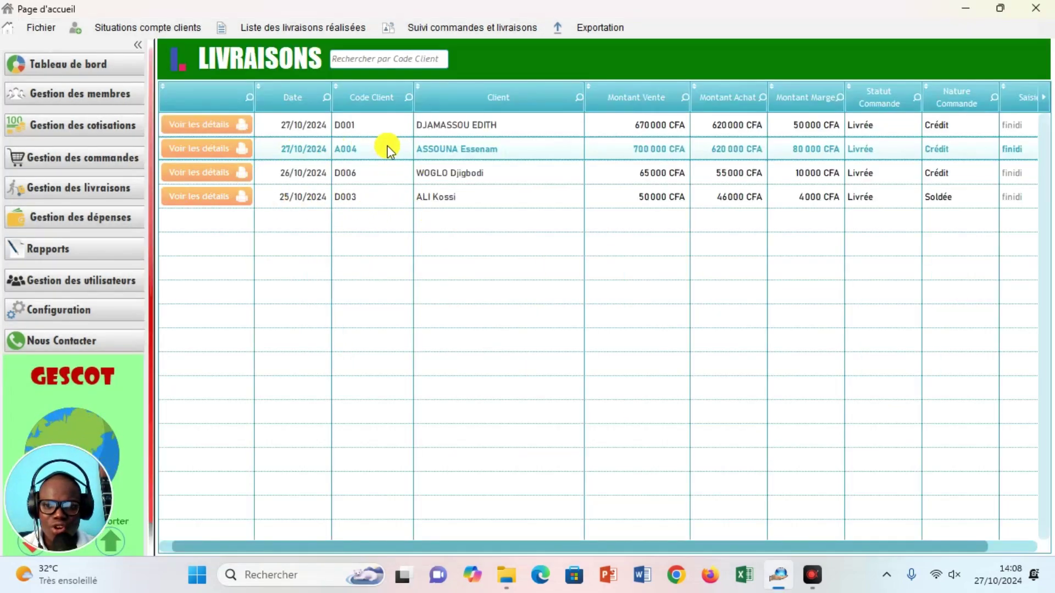
# Step: From deliveries management, consult the account situation per client and the list of sales made to clients
pyautogui.click(106, 189)
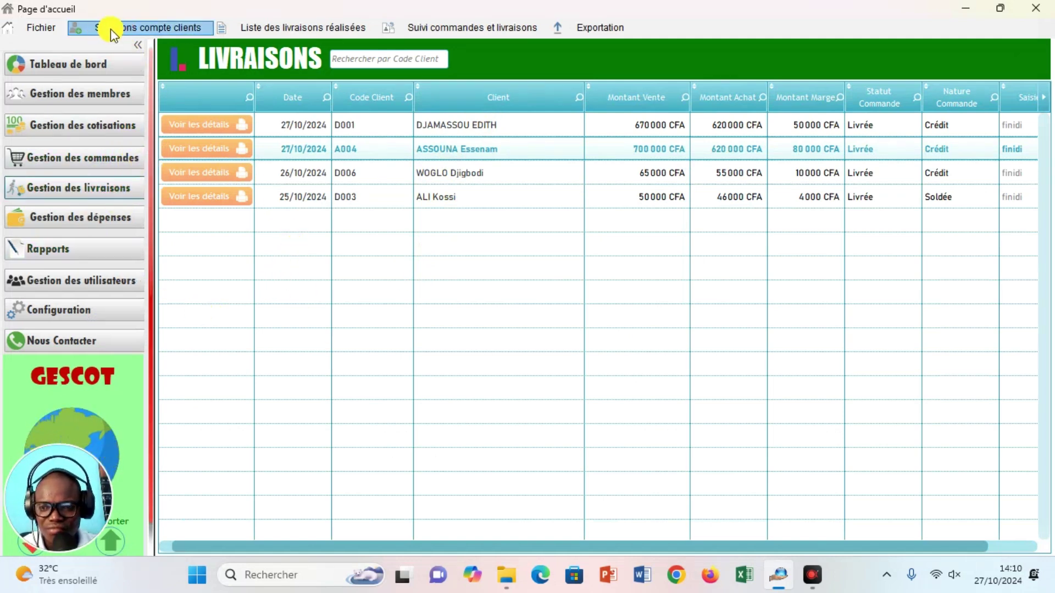
pyautogui.click(177, 25)
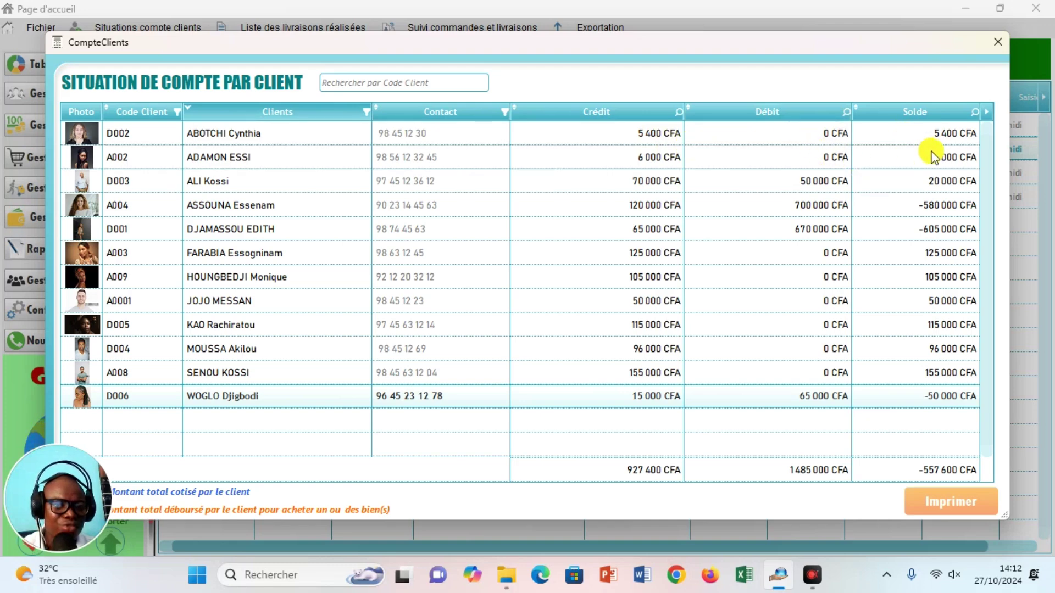
pyautogui.click(998, 42)
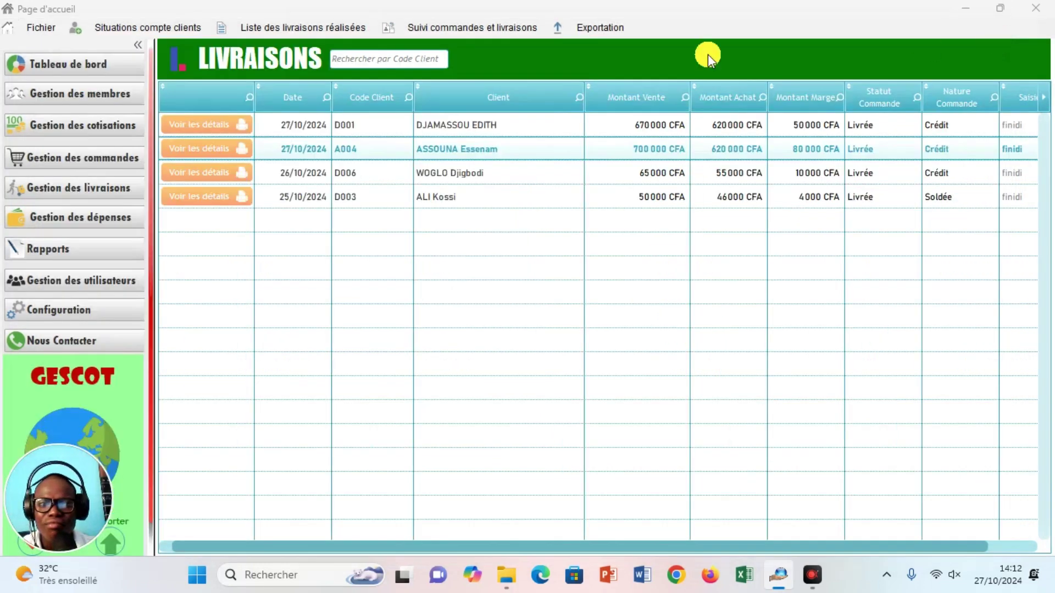
pyautogui.click(314, 29)
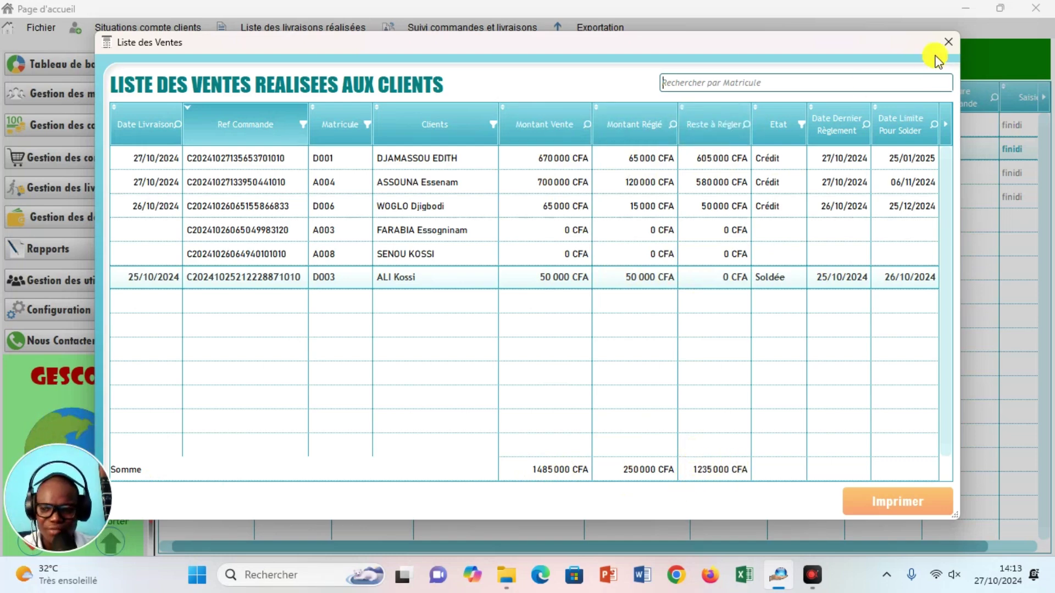
pyautogui.click(946, 42)
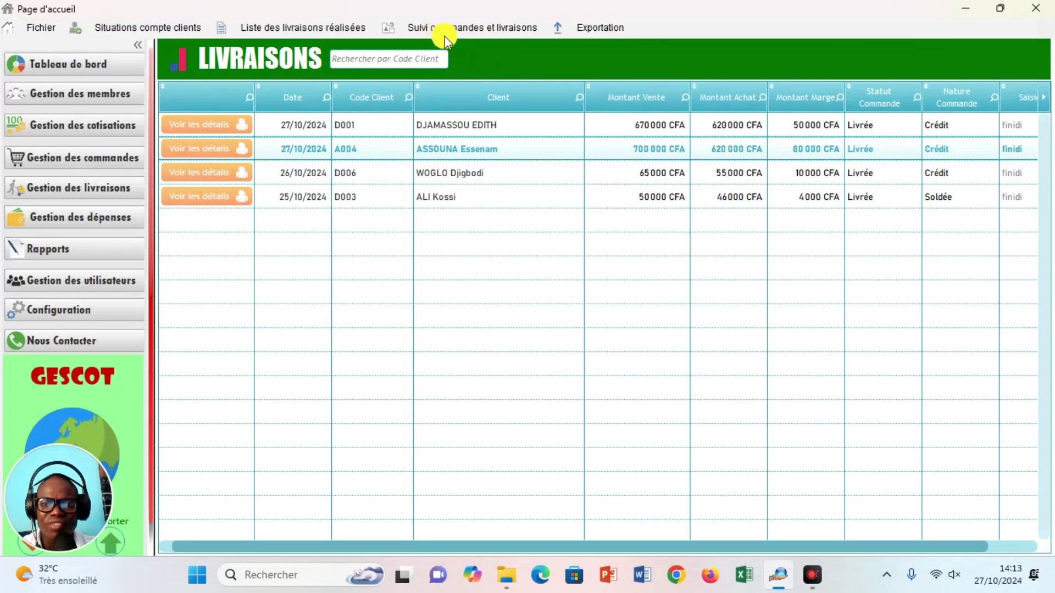
# Step: Open the client orders and deliveries tracking and filter it from 22/01/2024 to 02/09/2024
pyautogui.click(477, 31)
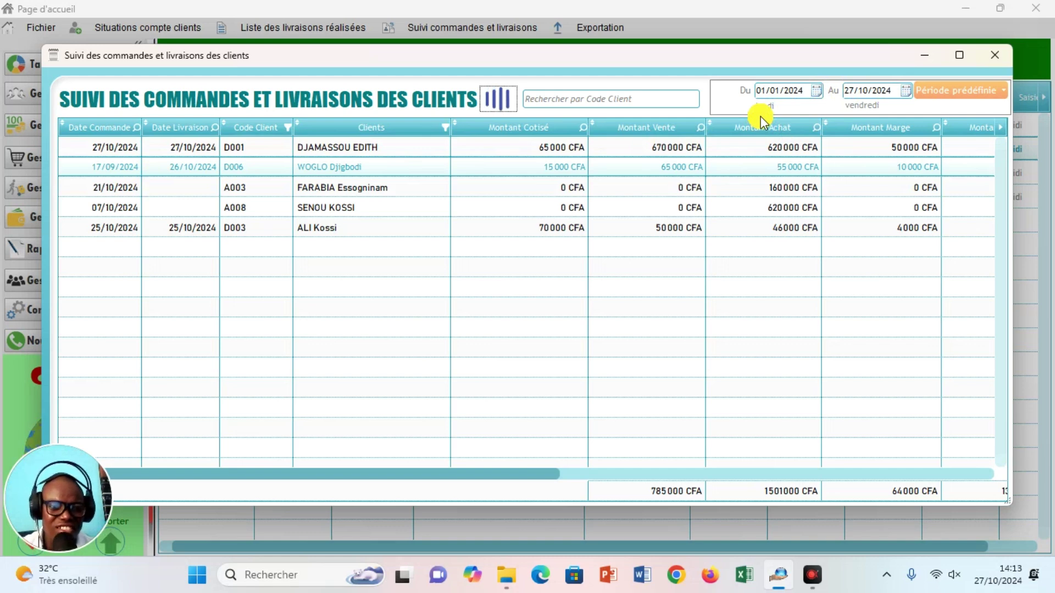
pyautogui.click(815, 91)
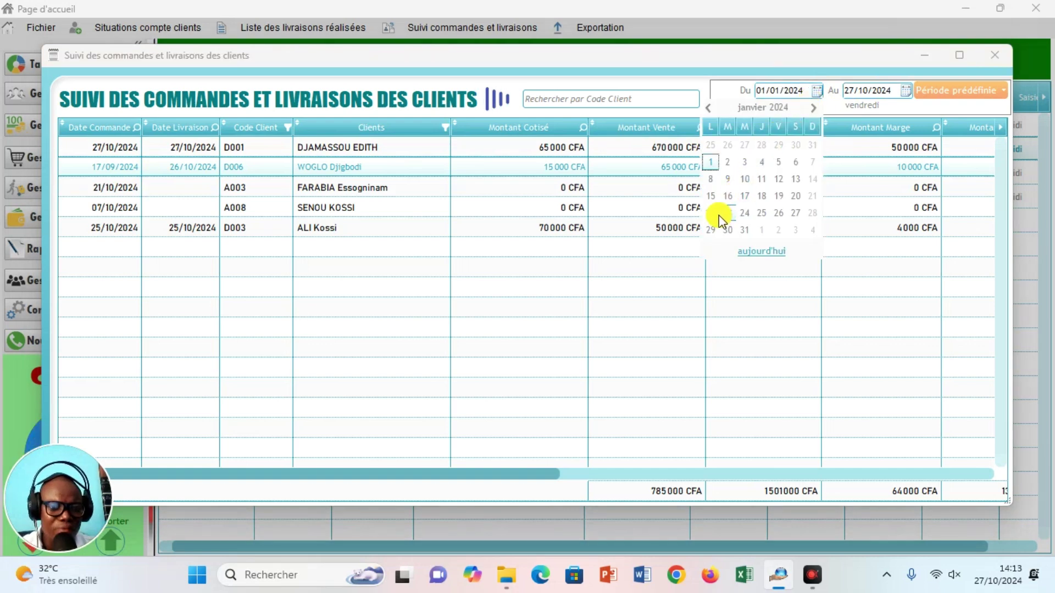
pyautogui.click(718, 218)
pyautogui.click(906, 90)
pyautogui.click(796, 108)
pyautogui.click(800, 166)
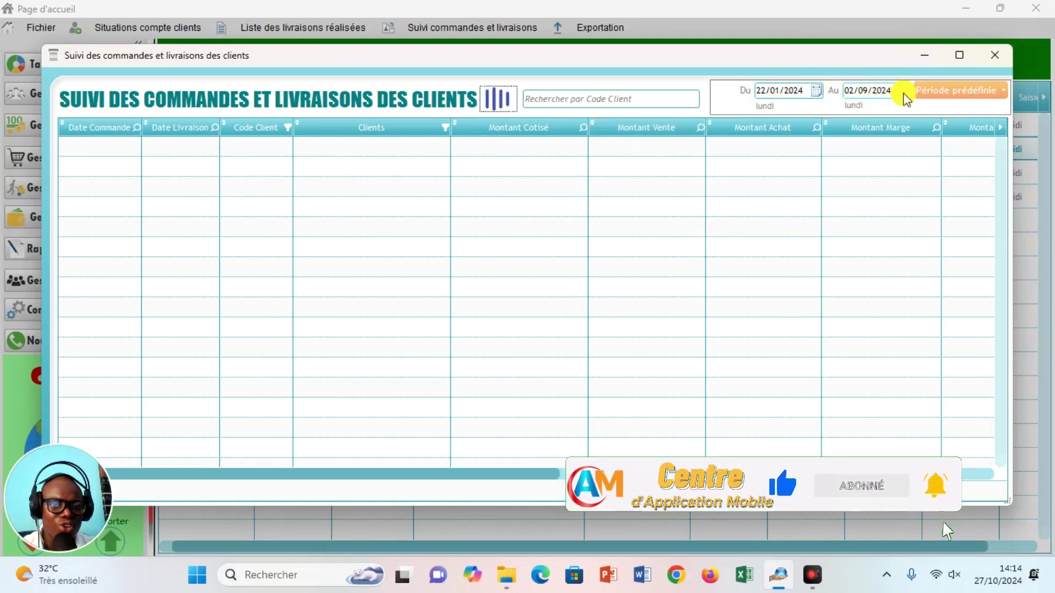
# Step: Filter the orders and deliveries tracking from 01/10/2024 to 27/10/2024, then narrow its end date to 07/10/2024
pyautogui.click(817, 92)
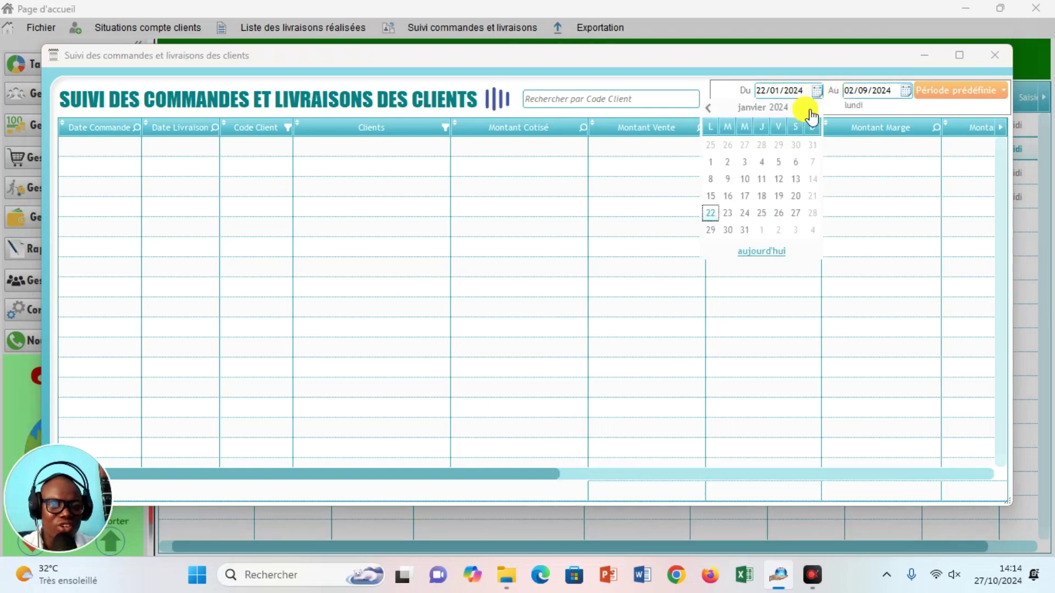
pyautogui.click(775, 110)
pyautogui.click(722, 223)
pyautogui.click(727, 145)
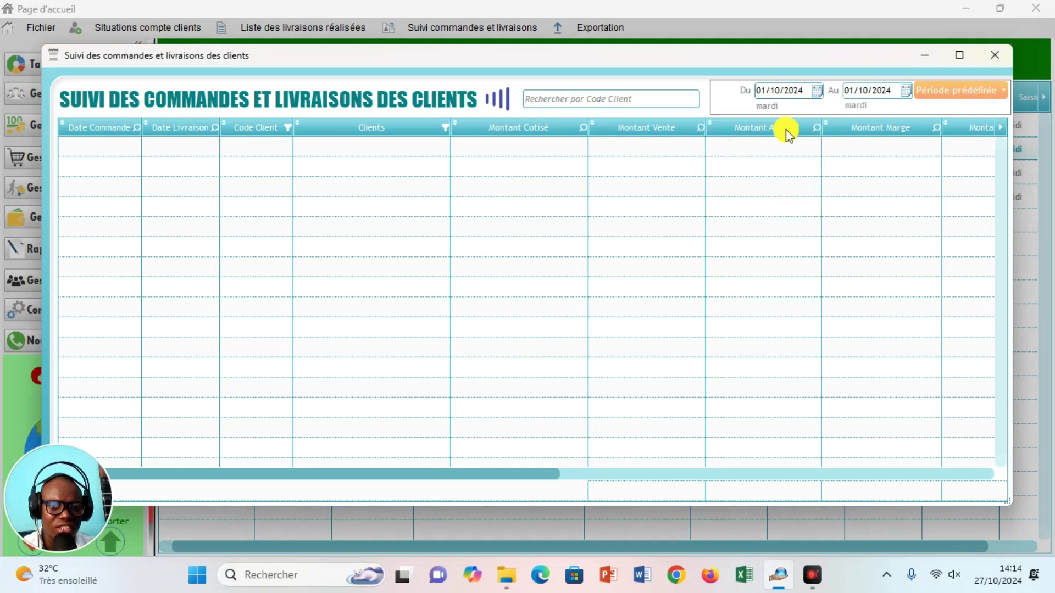
pyautogui.click(902, 194)
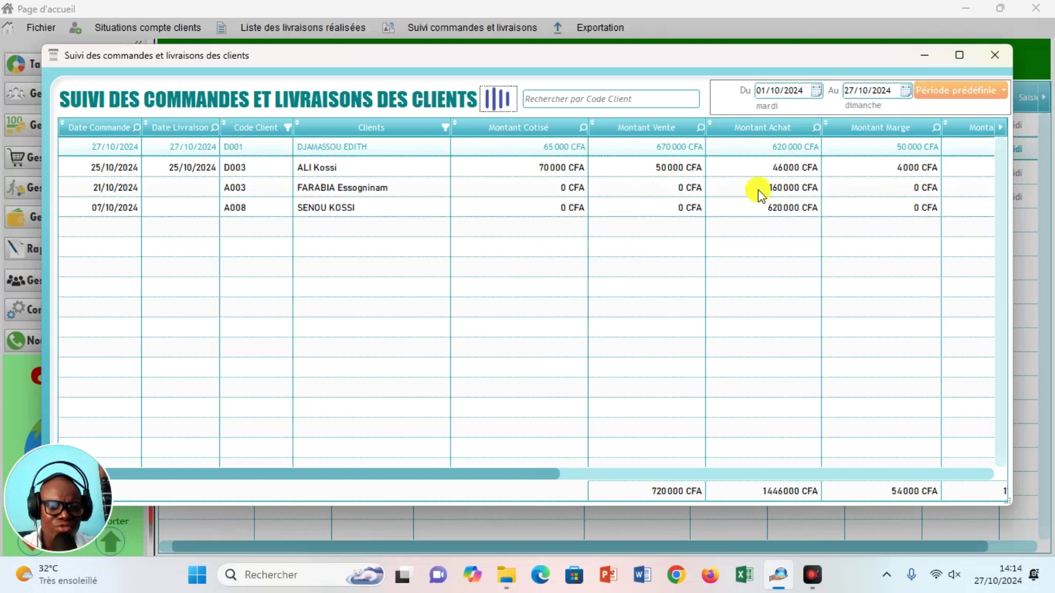
pyautogui.click(904, 93)
pyautogui.click(802, 165)
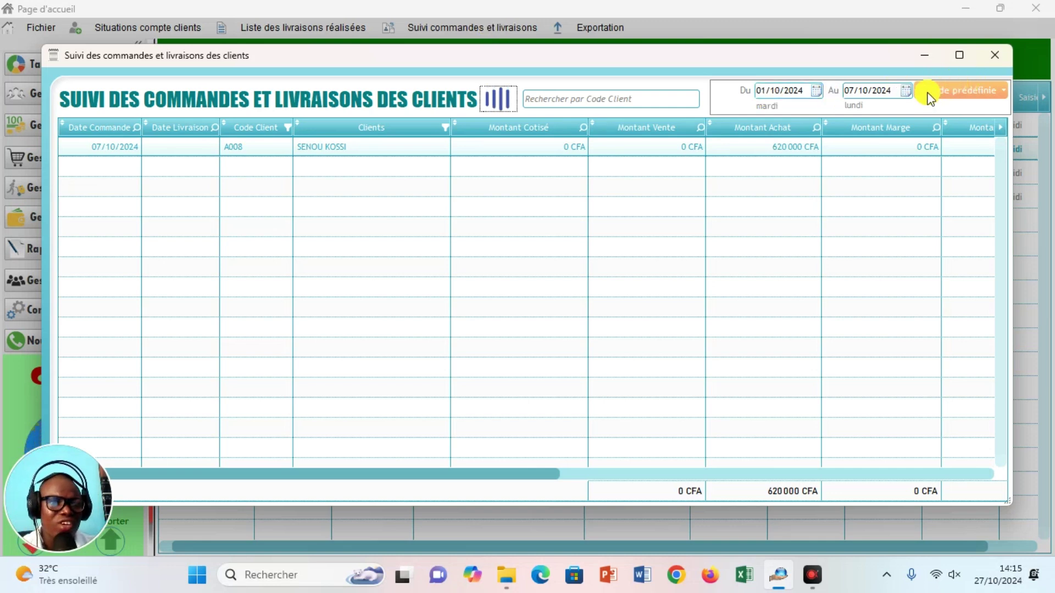
# Step: Review the tracked orders for the predefined periods Semaine en cours and Mois précédent, and close the tracking window
pyautogui.click(999, 92)
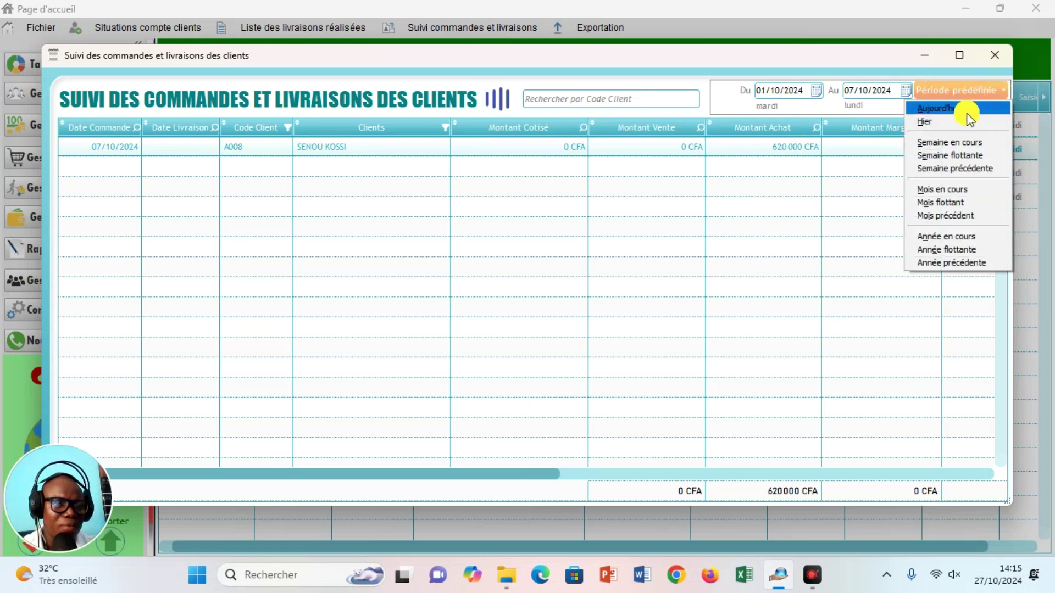
pyautogui.click(938, 144)
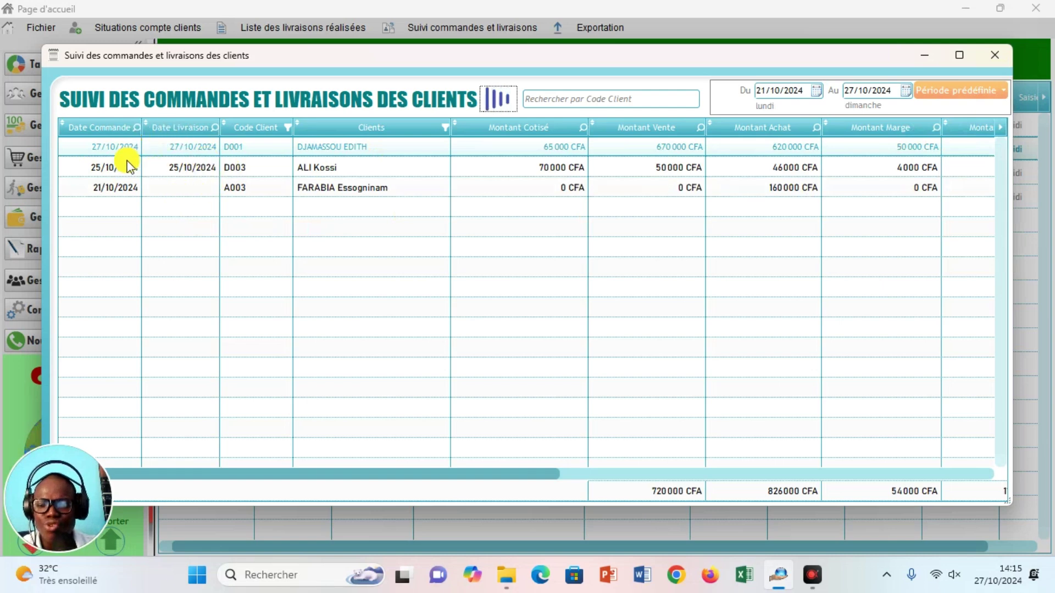
pyautogui.click(1005, 91)
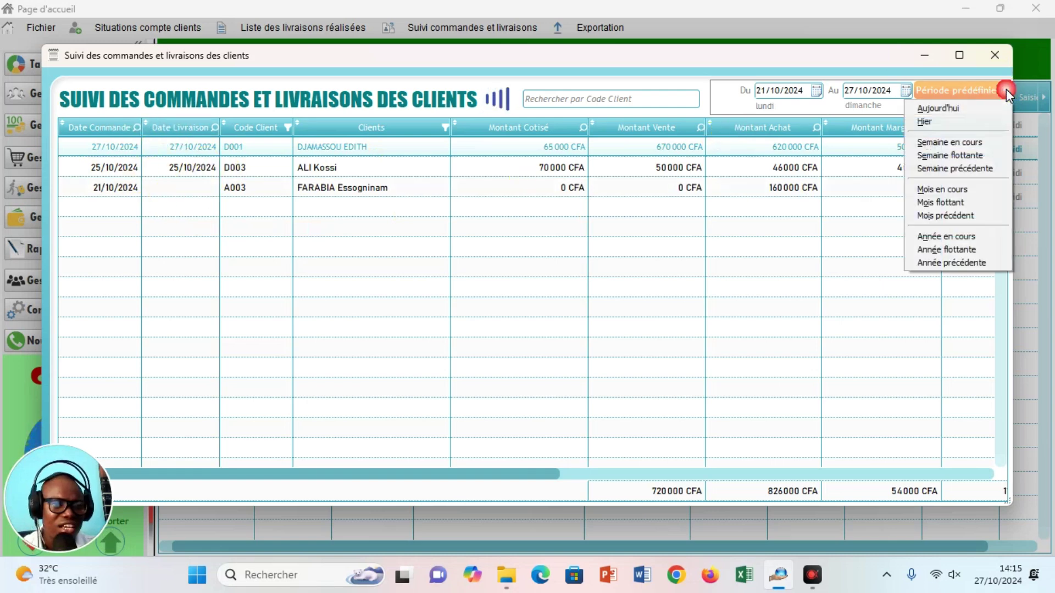
pyautogui.click(948, 215)
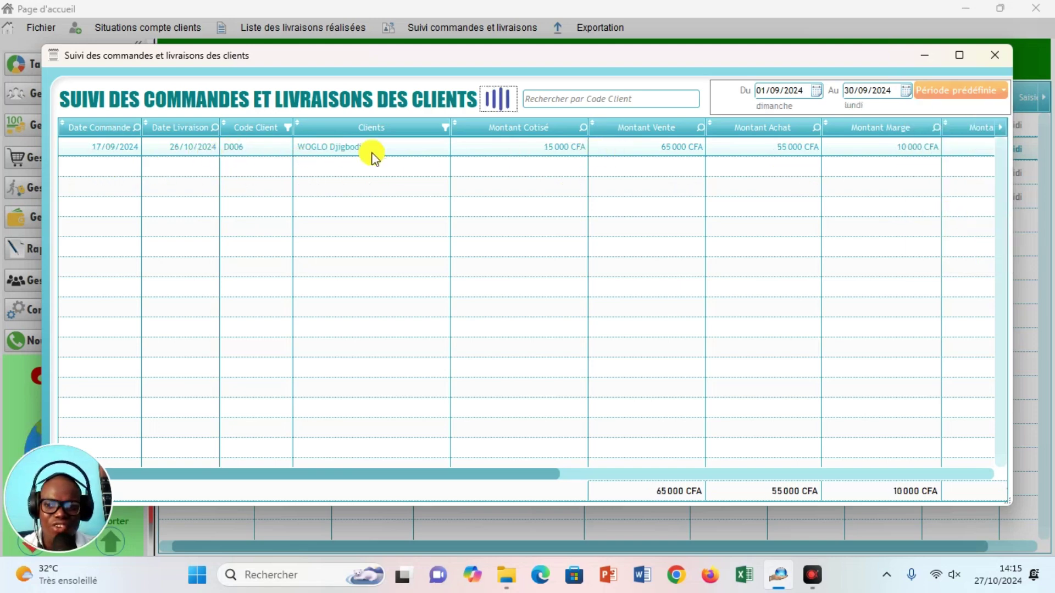
pyautogui.click(994, 55)
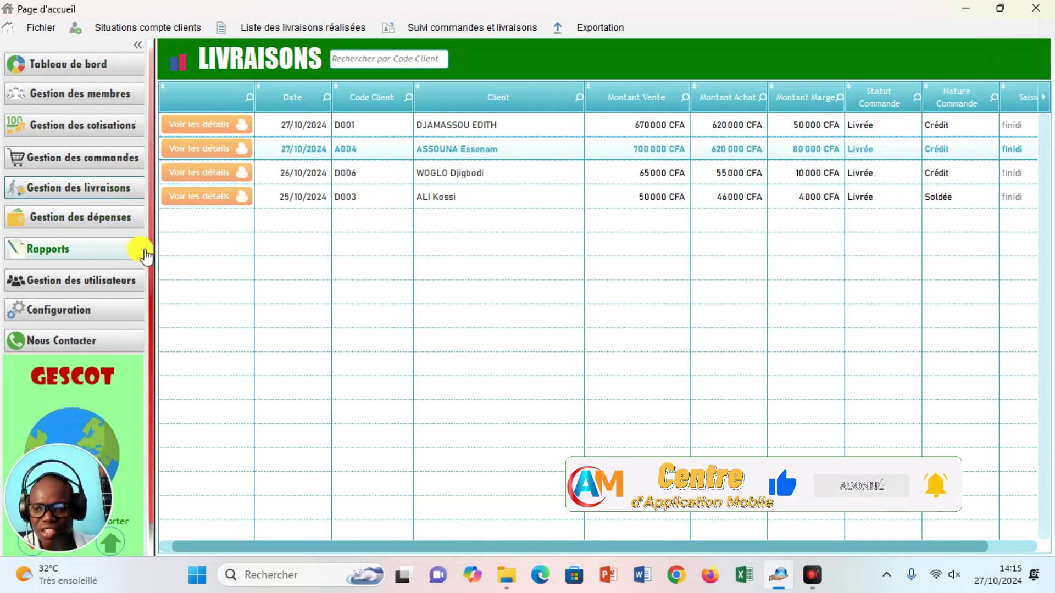
# Step: View the expenses list, then open the pivot table reports and update the contributions report
pyautogui.click(75, 228)
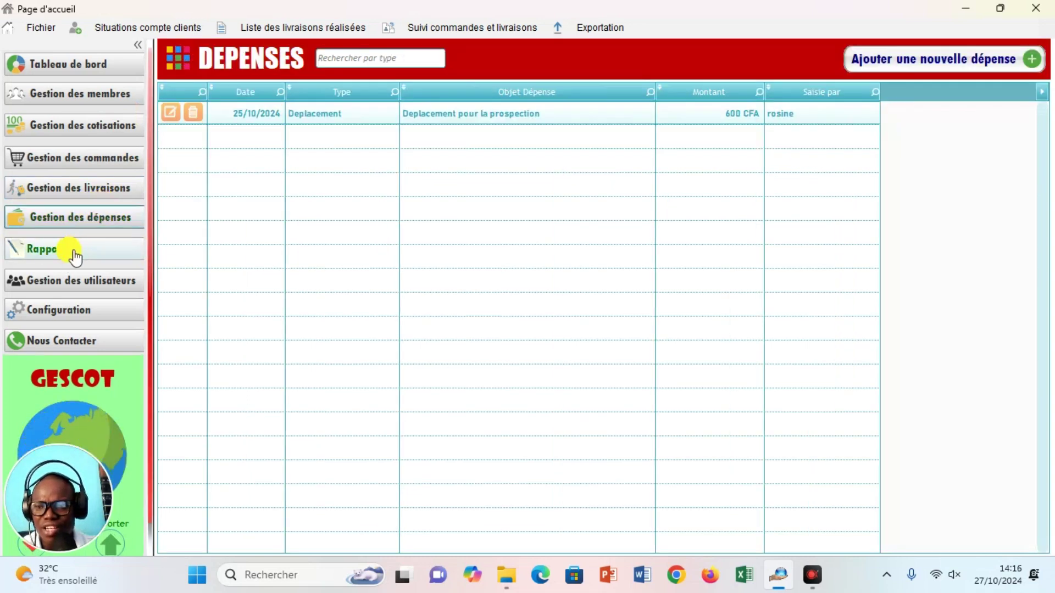
pyautogui.click(75, 257)
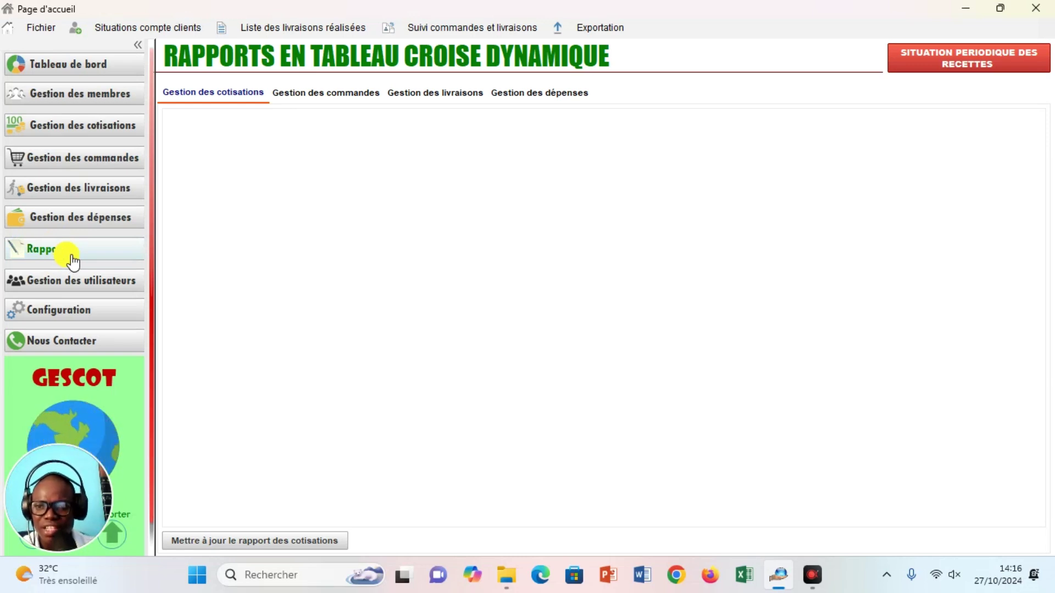
pyautogui.click(206, 99)
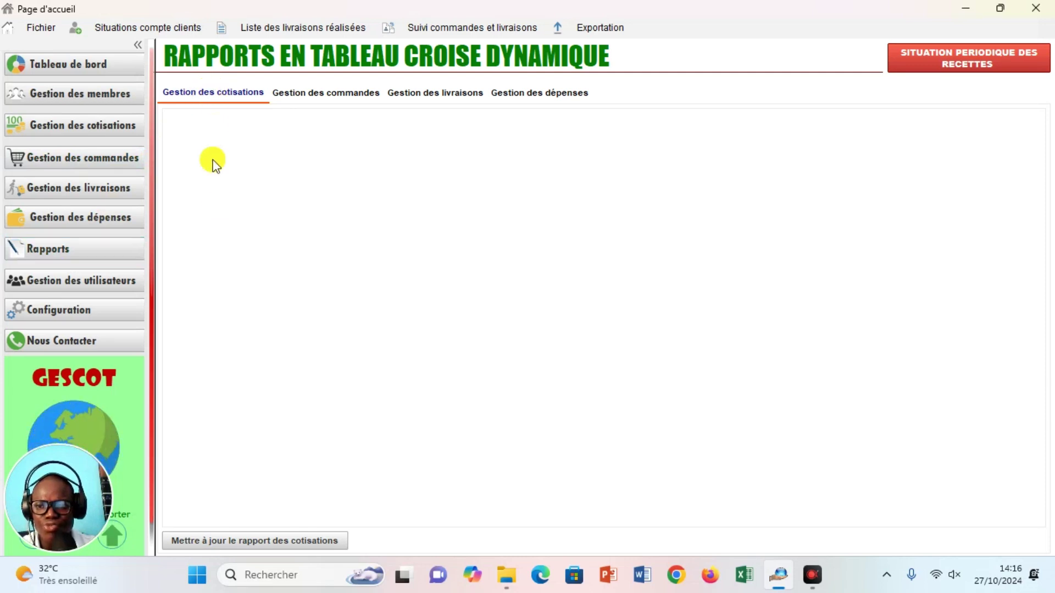
pyautogui.click(239, 542)
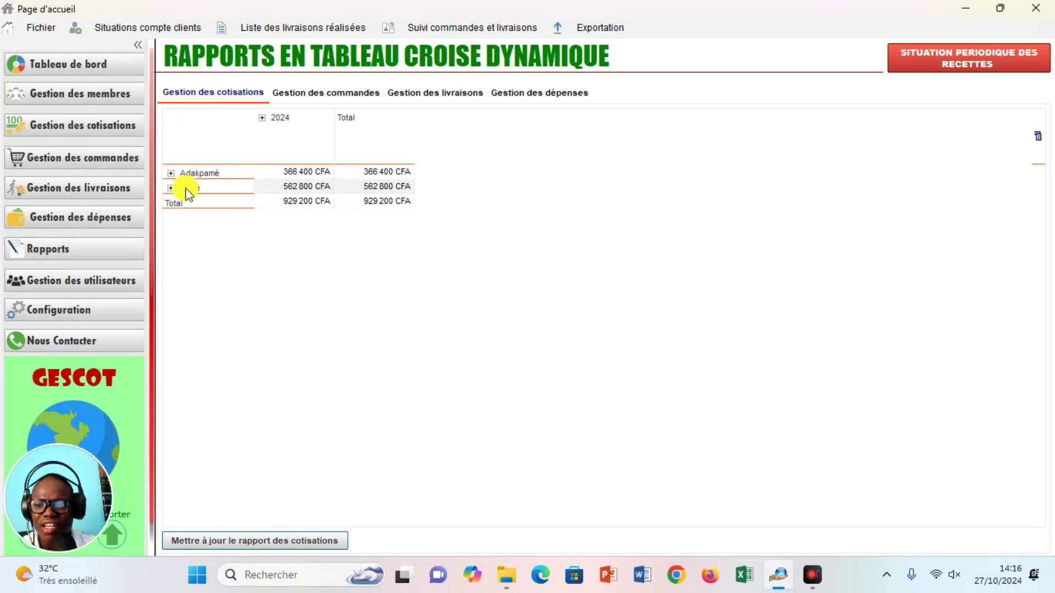
# Step: Expand the Adakpamè and Agoè agencies and their agents in the contributions report to show the amounts per client
pyautogui.click(170, 173)
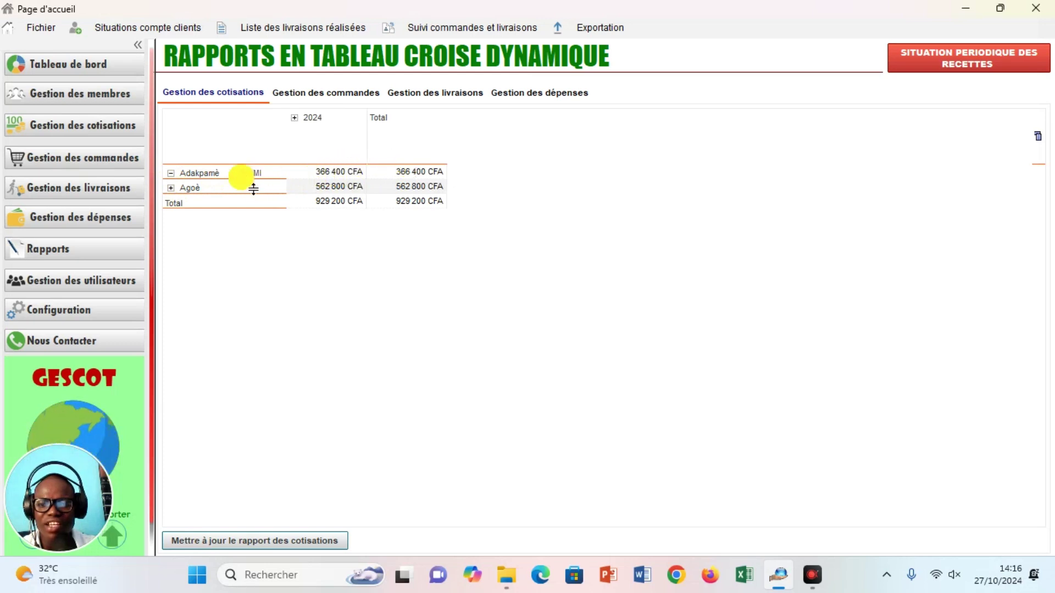
pyautogui.click(234, 173)
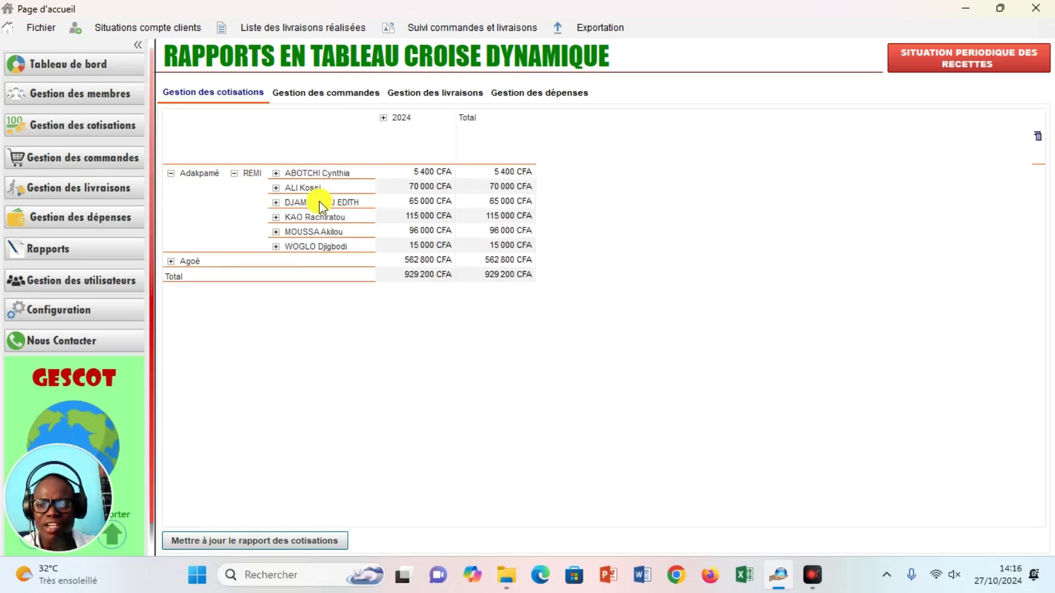
pyautogui.click(170, 262)
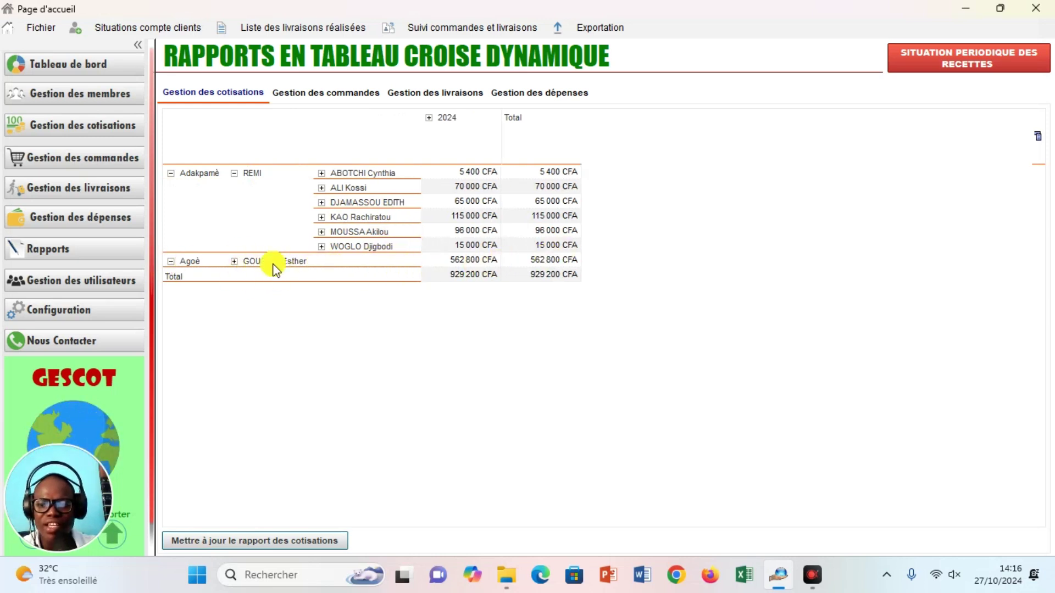
pyautogui.click(234, 261)
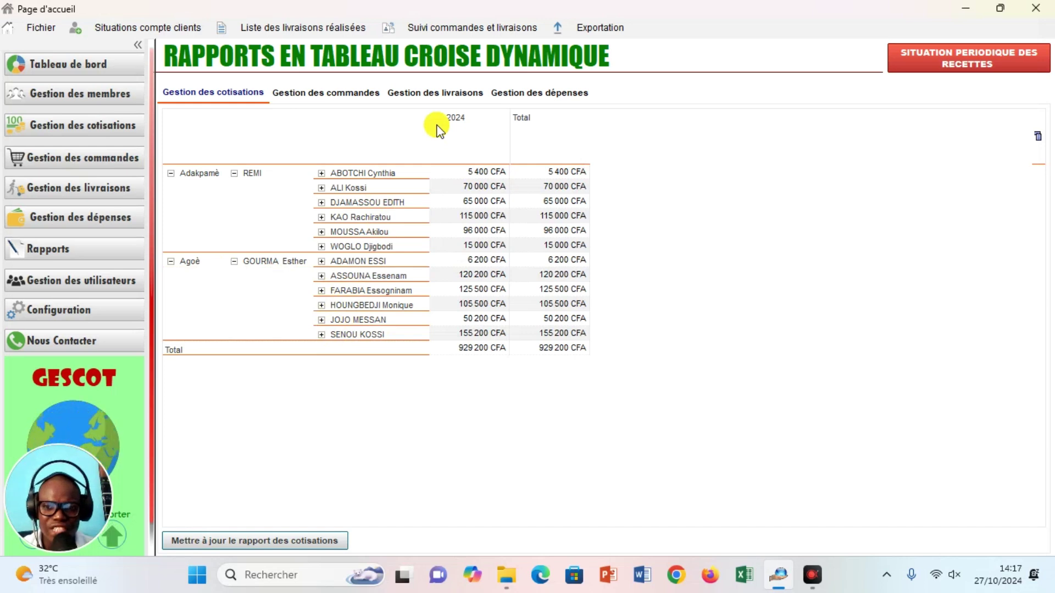
# Step: Update the pivot table reports for orders, deliveries and expenses
pyautogui.click(317, 93)
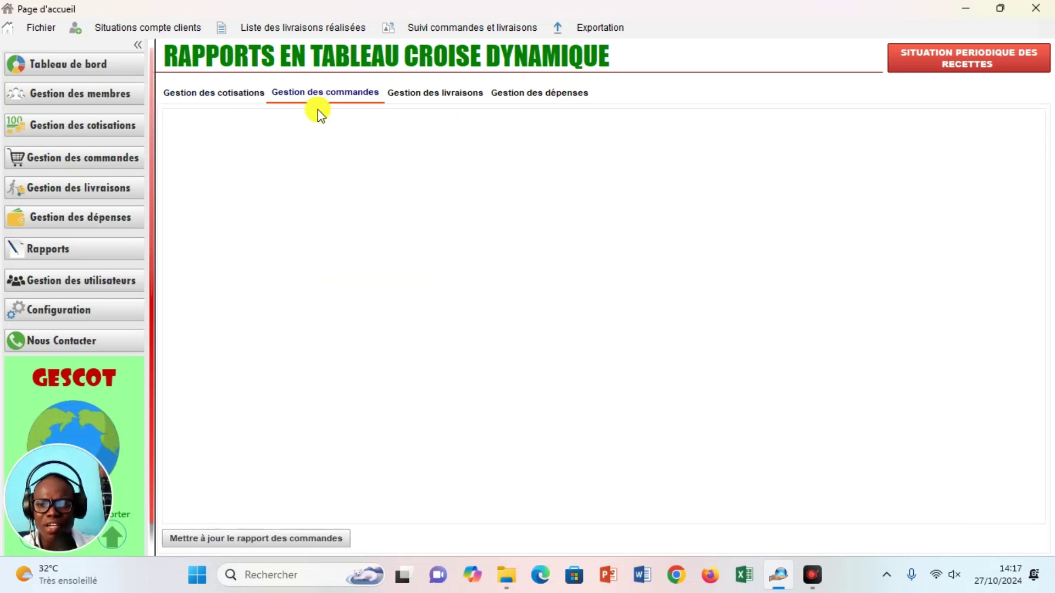
pyautogui.click(250, 542)
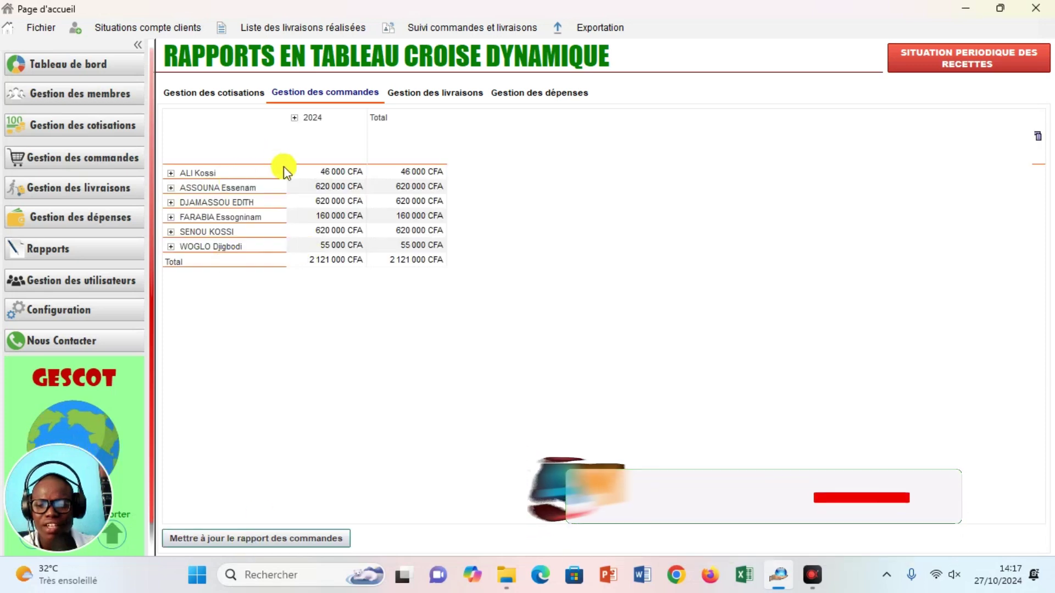
pyautogui.click(448, 94)
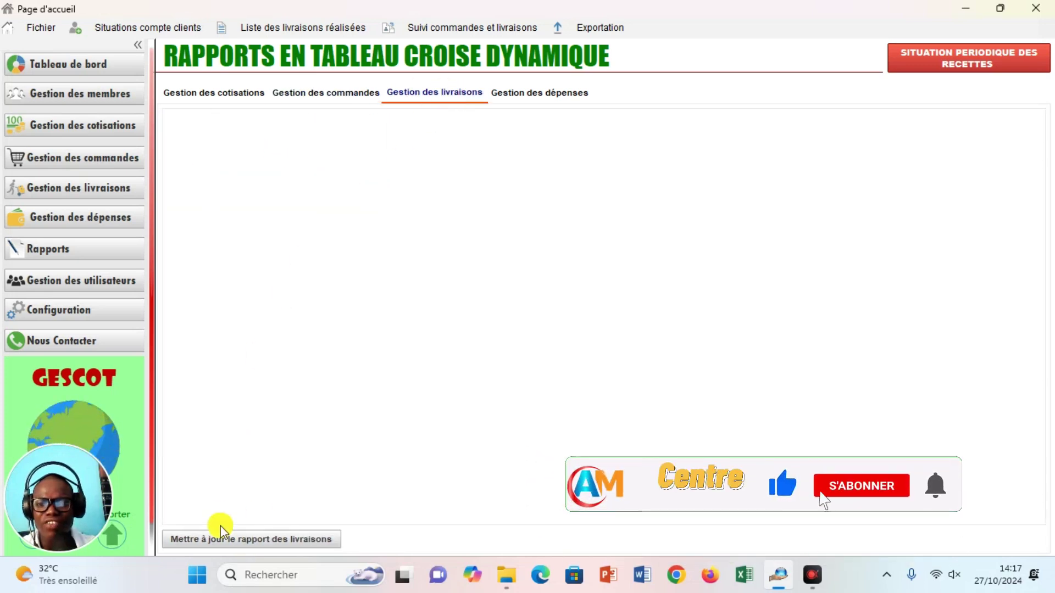
pyautogui.click(217, 540)
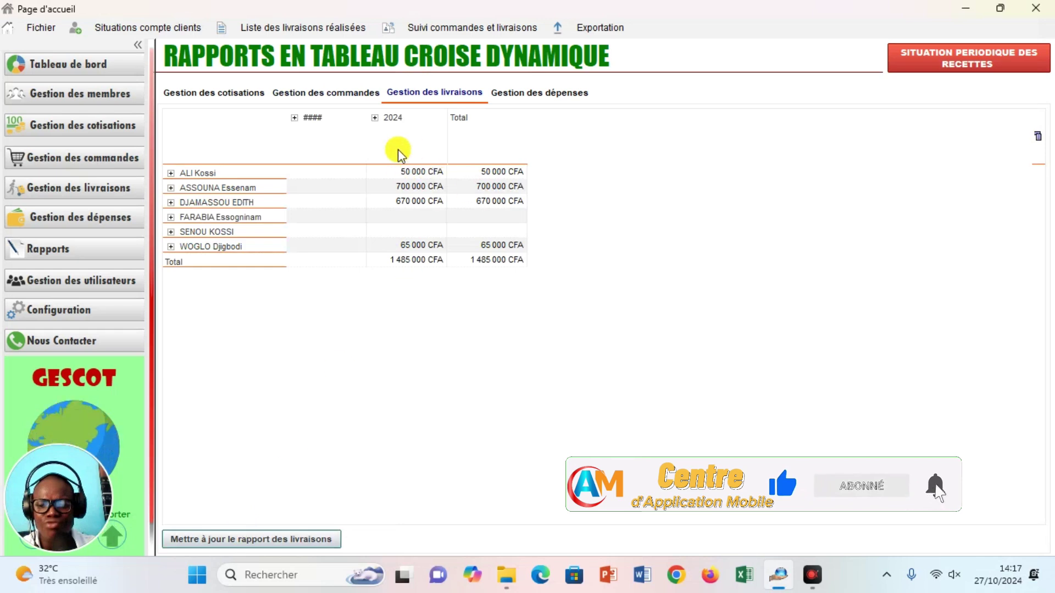
pyautogui.click(566, 94)
pyautogui.click(258, 542)
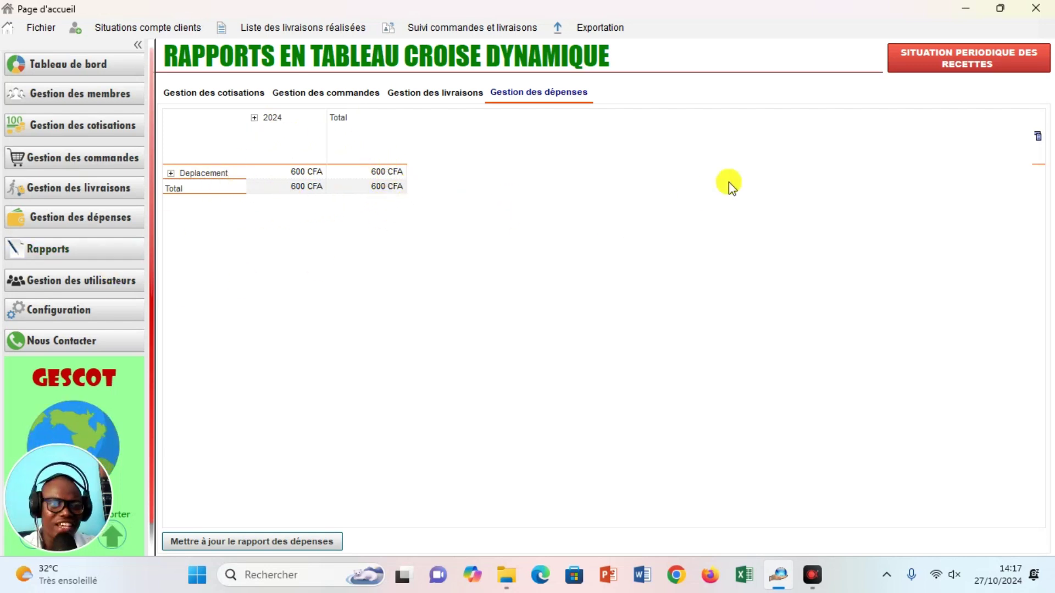
# Step: Open the periodic revenue tracking and list the receipts for the period from 01/10/2024 to 27/10/2024
pyautogui.click(1014, 56)
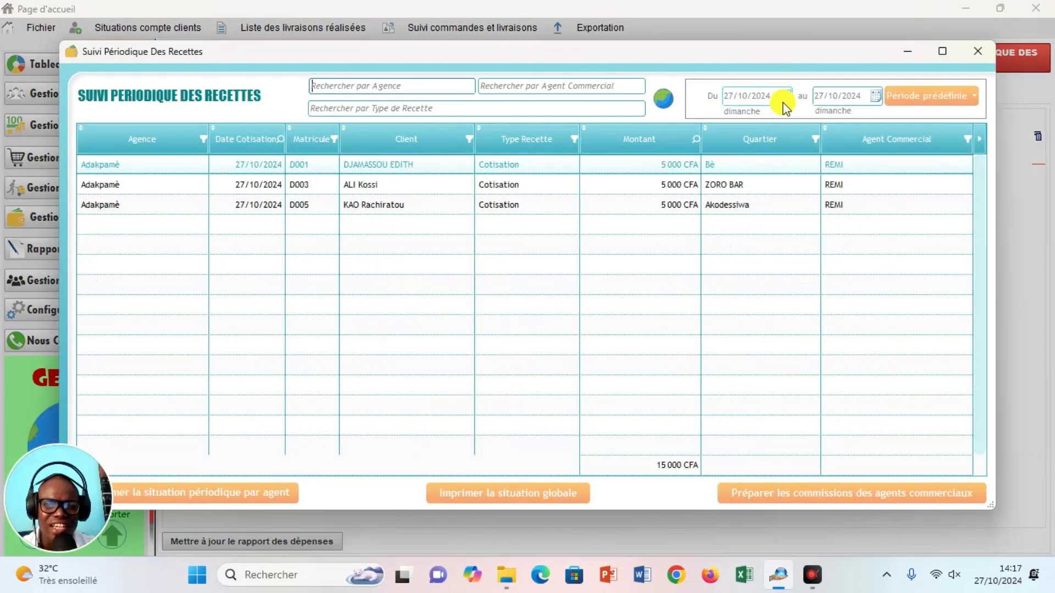
pyautogui.click(785, 101)
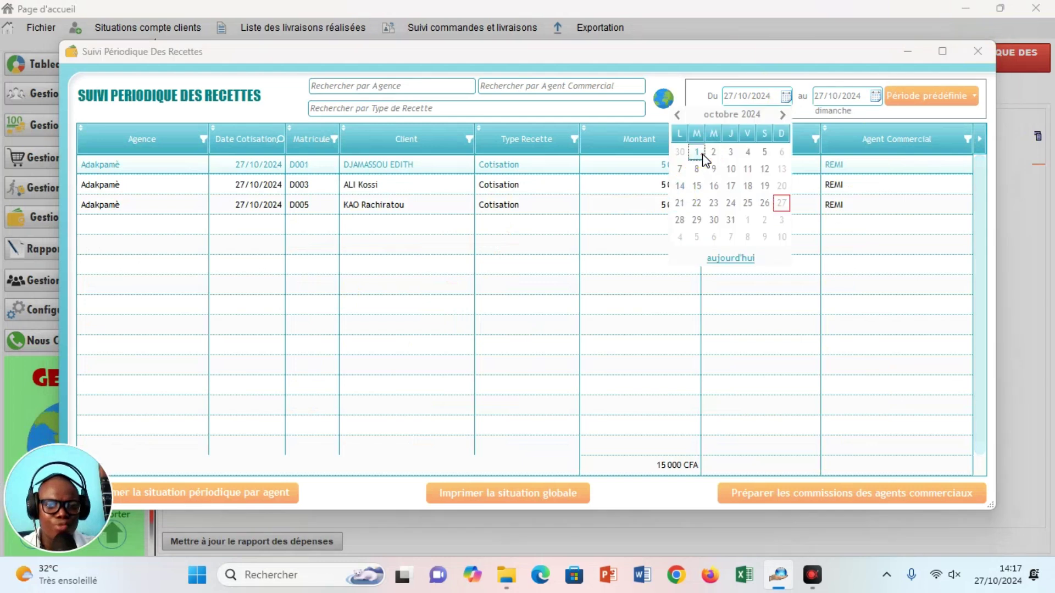
pyautogui.click(696, 153)
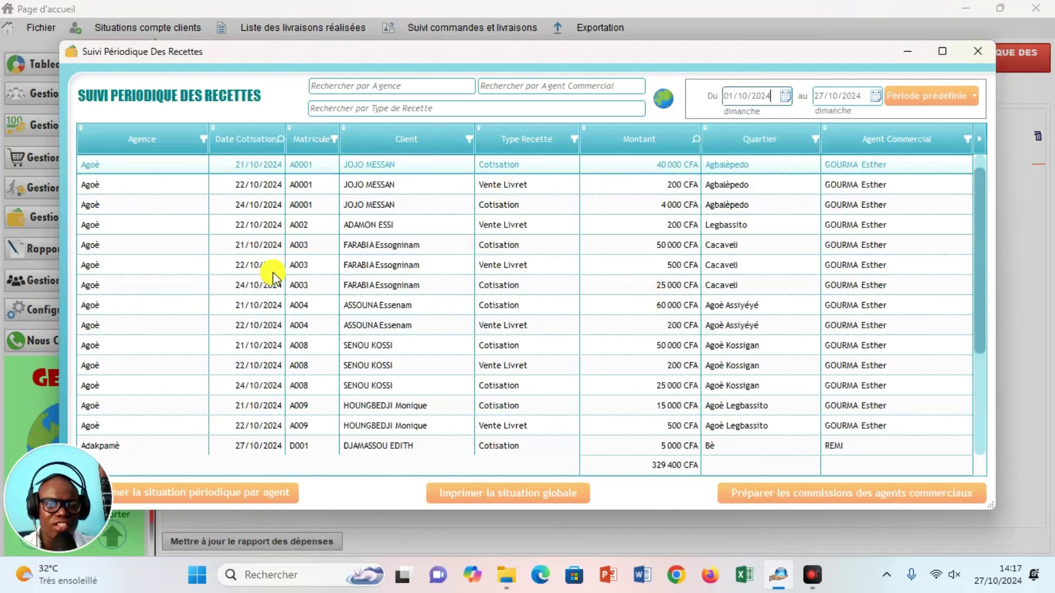
pyautogui.moveTo(980, 205); pyautogui.dragTo(972, 238)
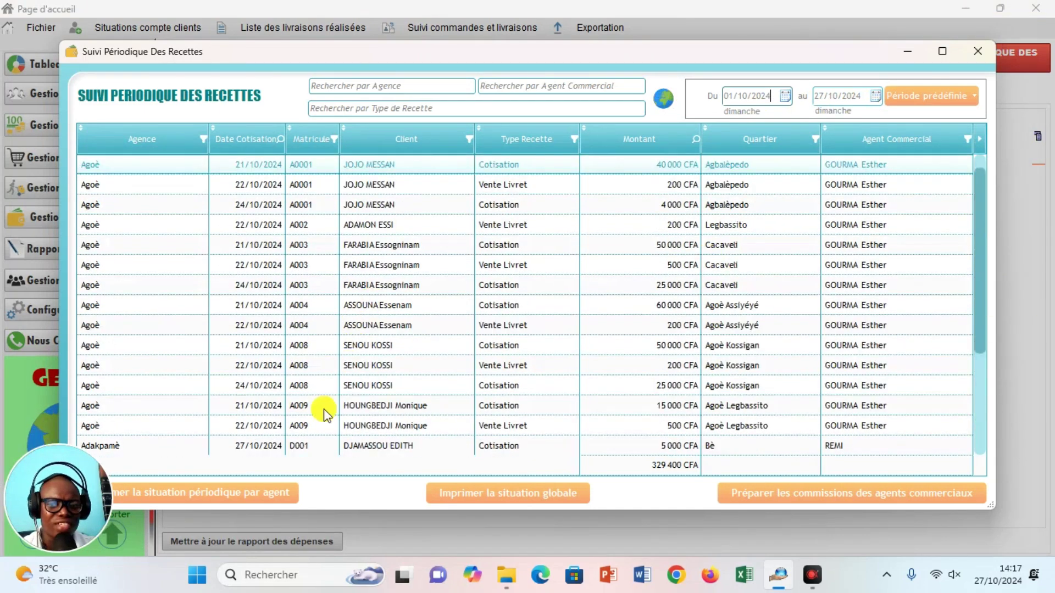
# Step: Preview the printable periodic revenue report by sales agent, and review the global revenue report through its last rows
pyautogui.click(243, 492)
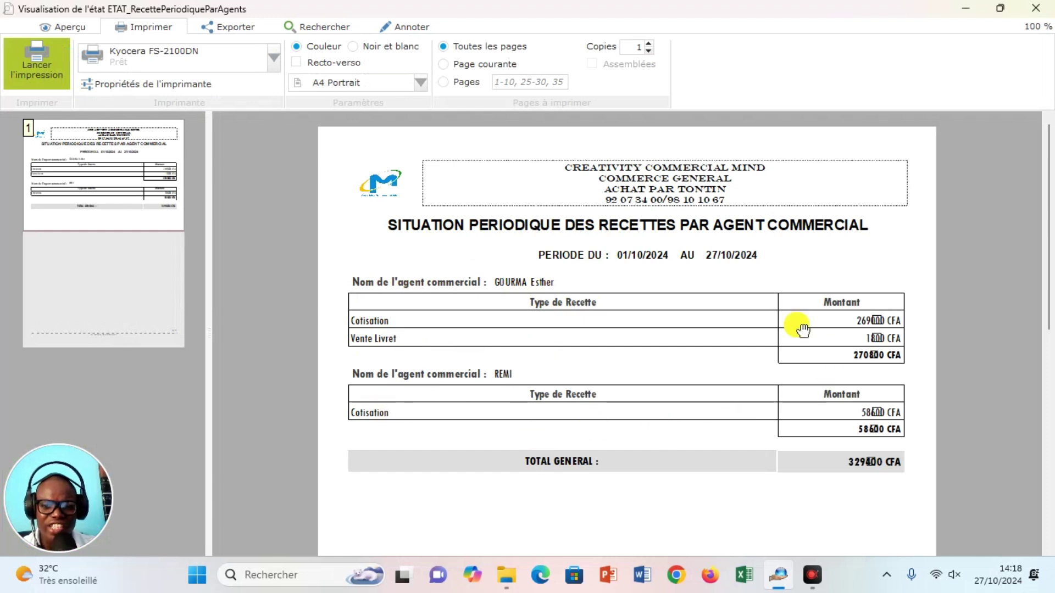
pyautogui.click(1035, 9)
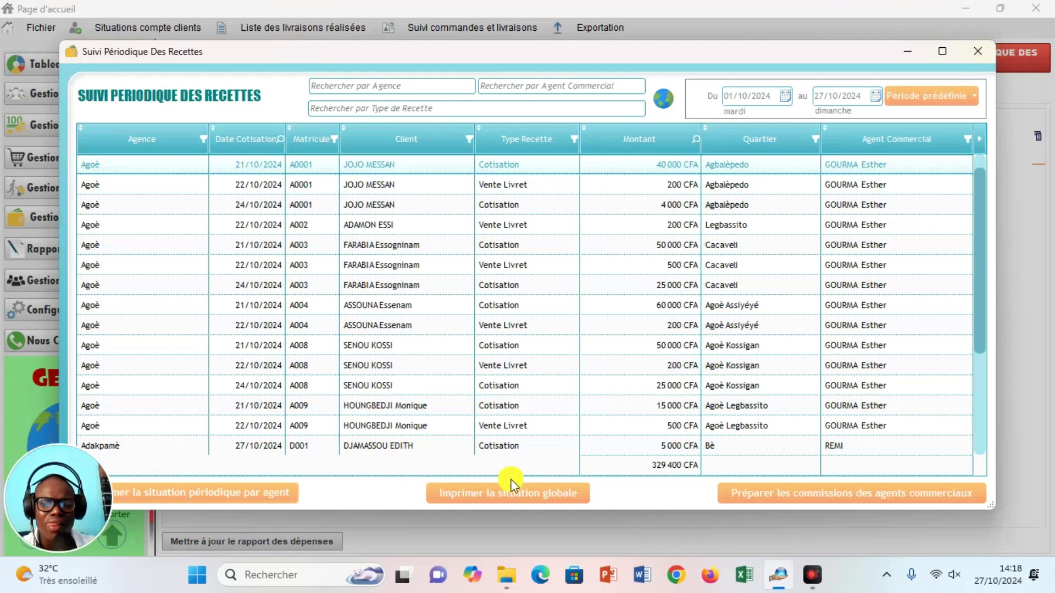
pyautogui.click(463, 498)
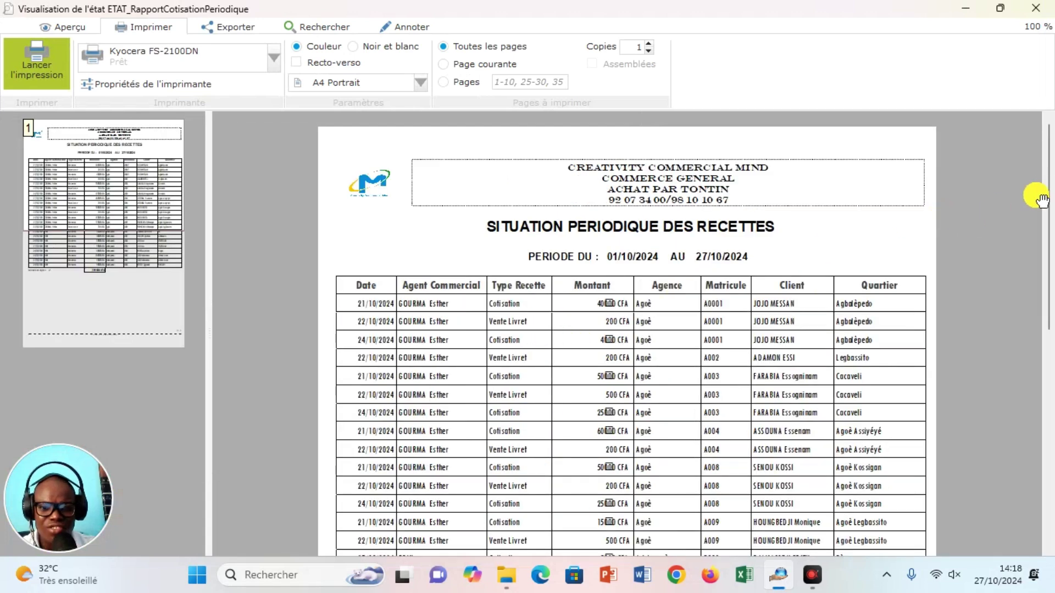
pyautogui.scroll(-1, 1050, 190)
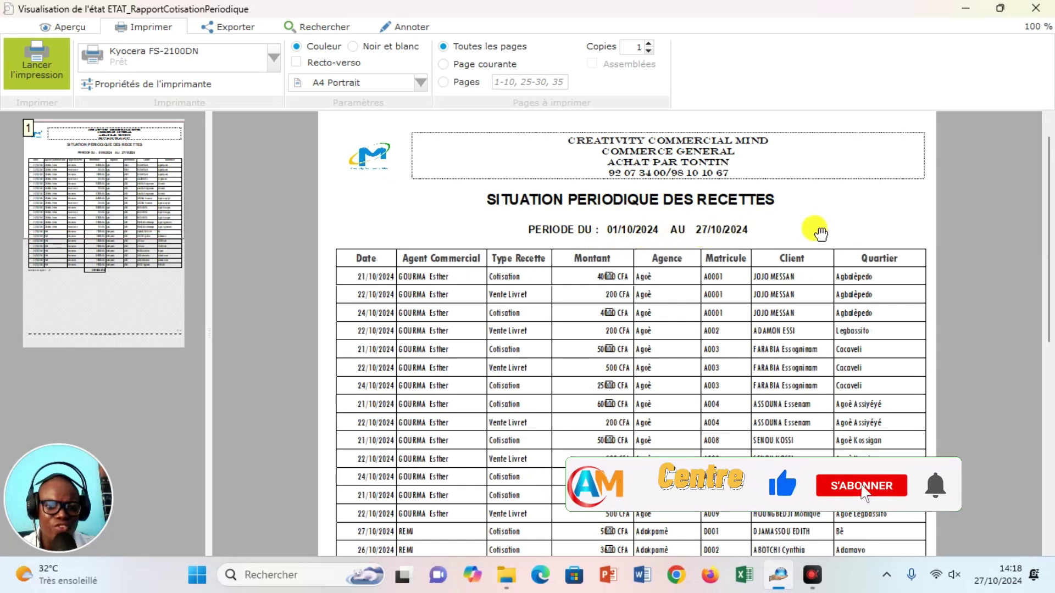
pyautogui.moveTo(1050, 242); pyautogui.dragTo(1054, 341)
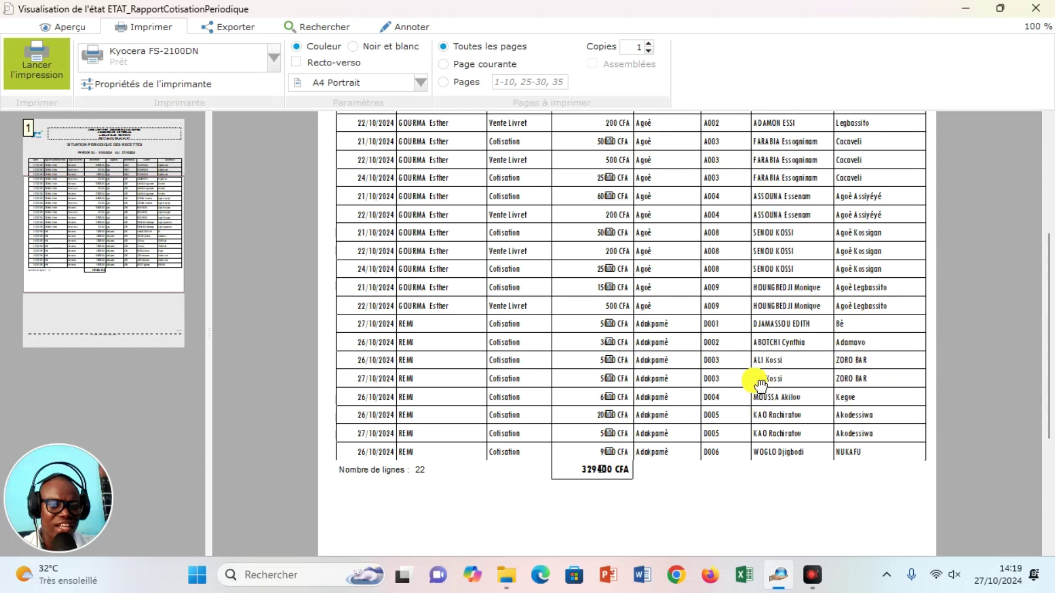
pyautogui.press('Escape')
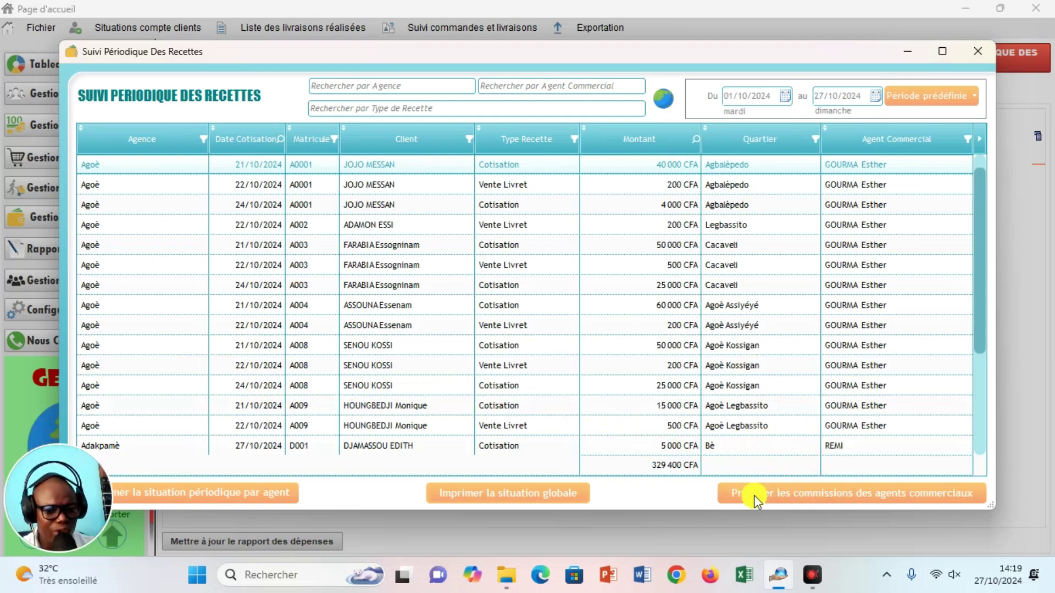
# Step: Start preparing the sales agents' monthly commissions, calculated on a 5% rate with preparation date 27/10/2024
pyautogui.click(786, 497)
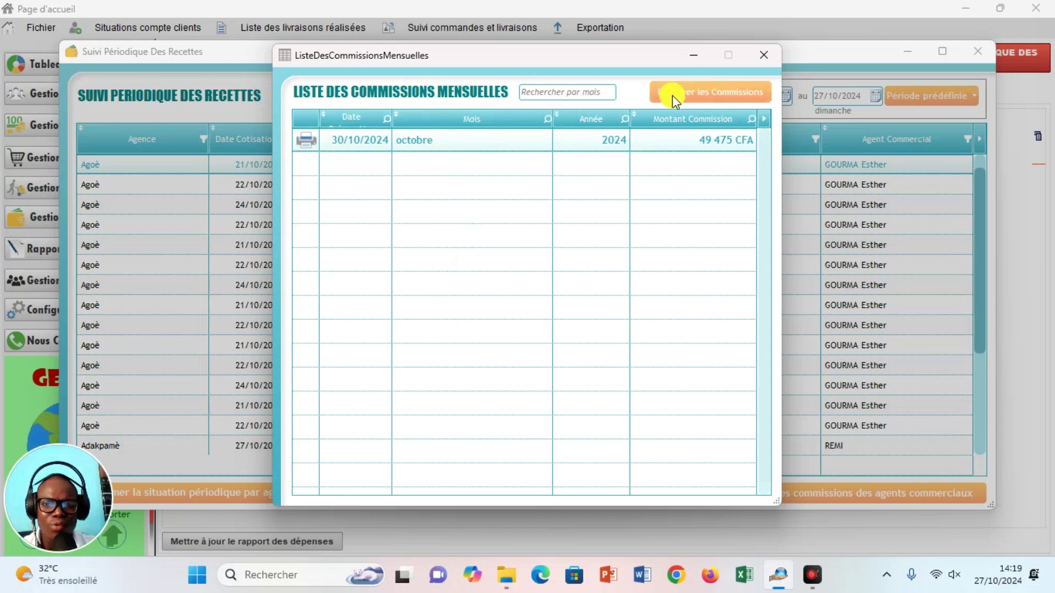
pyautogui.click(695, 94)
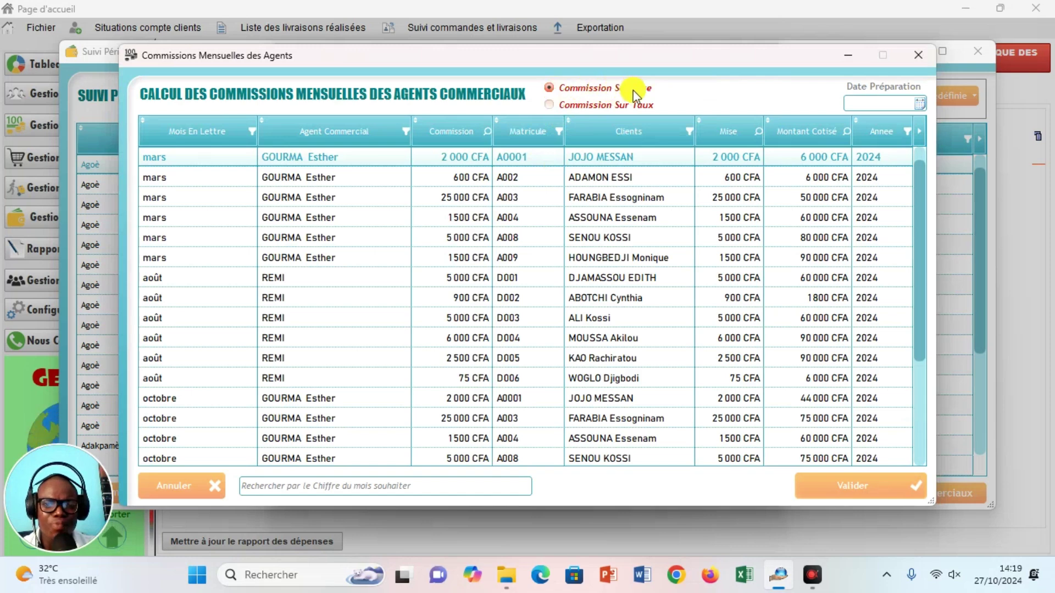
pyautogui.click(549, 105)
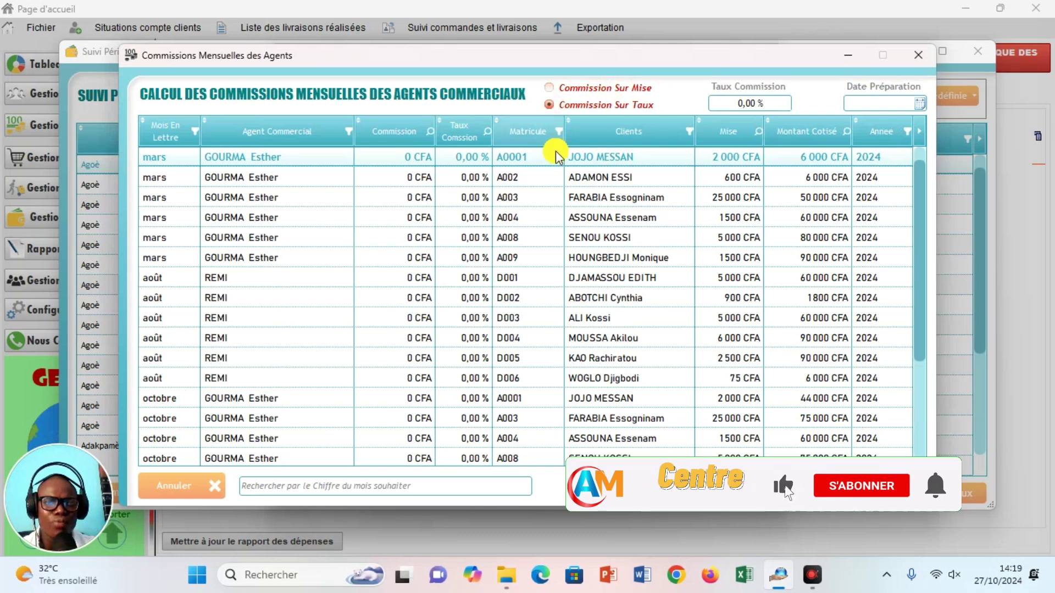
pyautogui.click(739, 109)
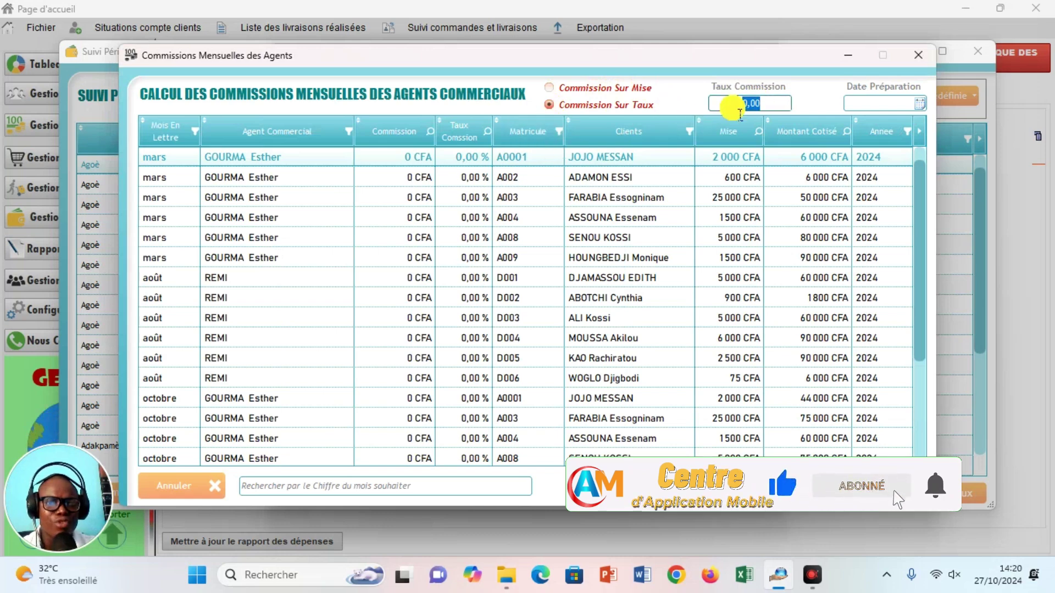
pyautogui.write('5')
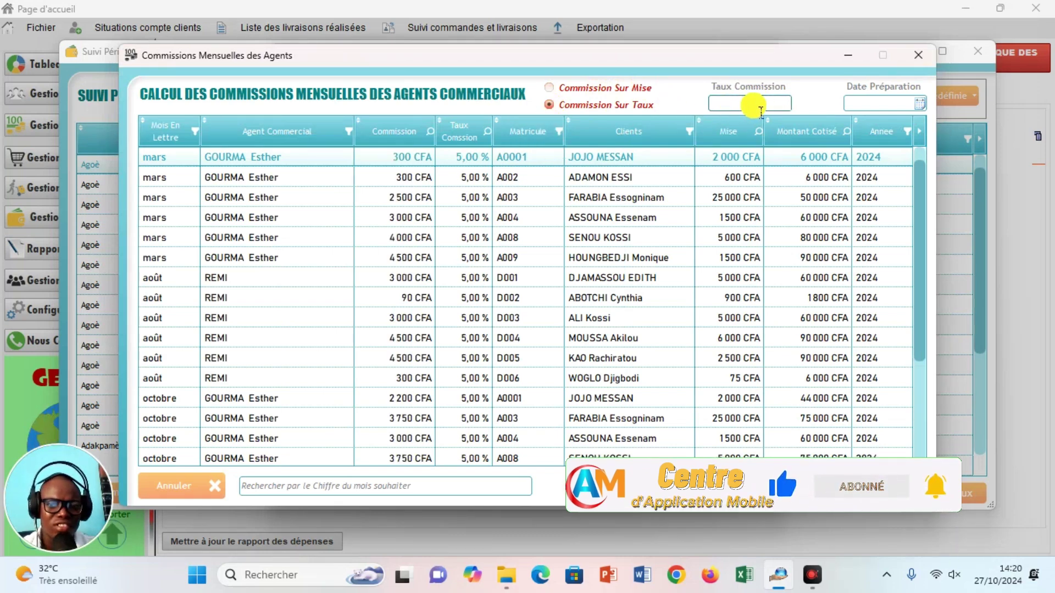
pyautogui.press('Tab')
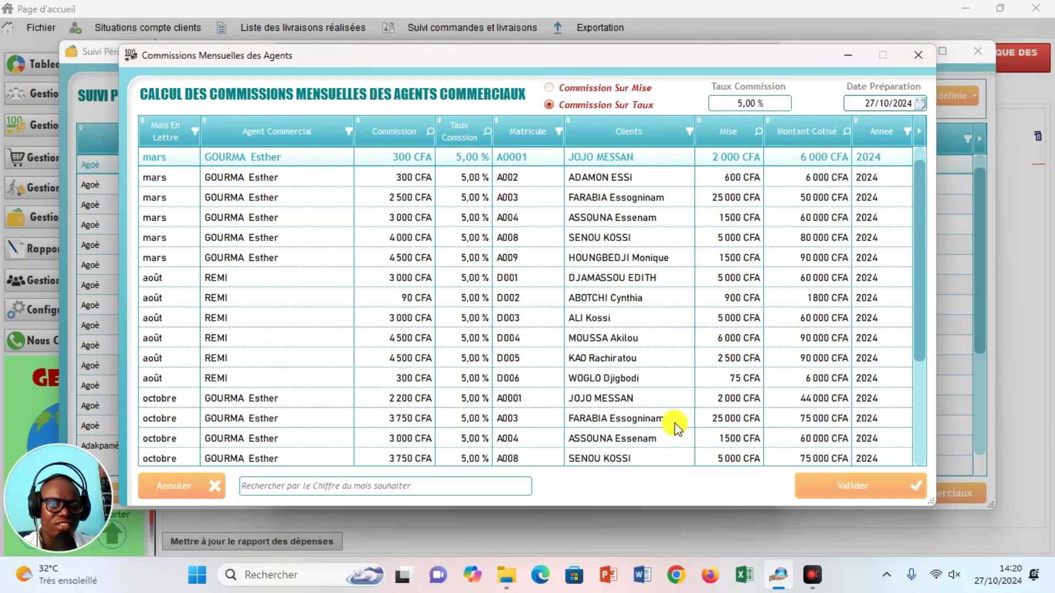
# Step: Filter the commissions to month 10 and try to validate them
pyautogui.click(254, 490)
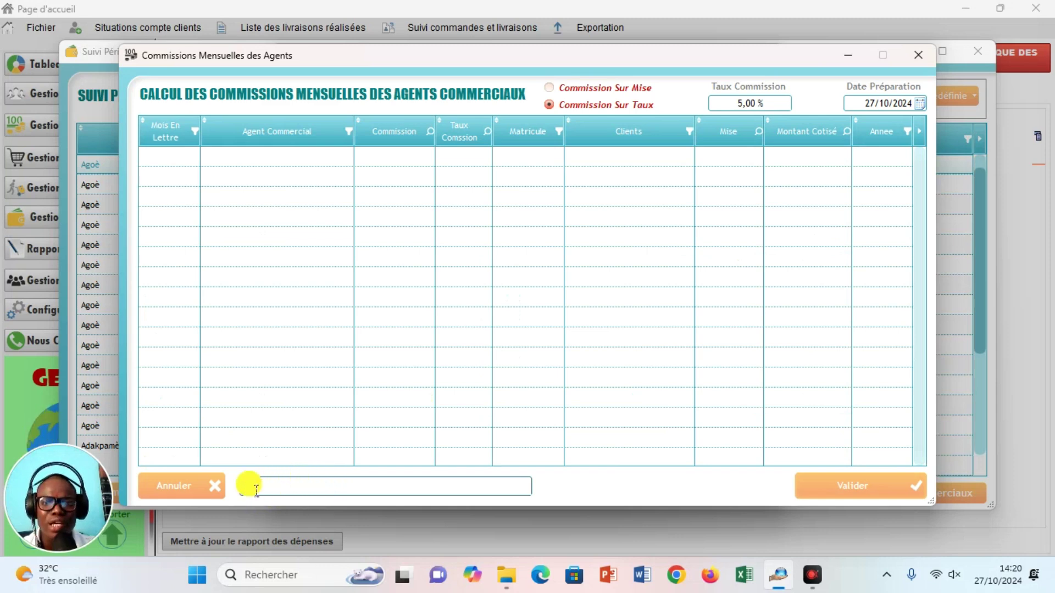
pyautogui.press('BackSpace')
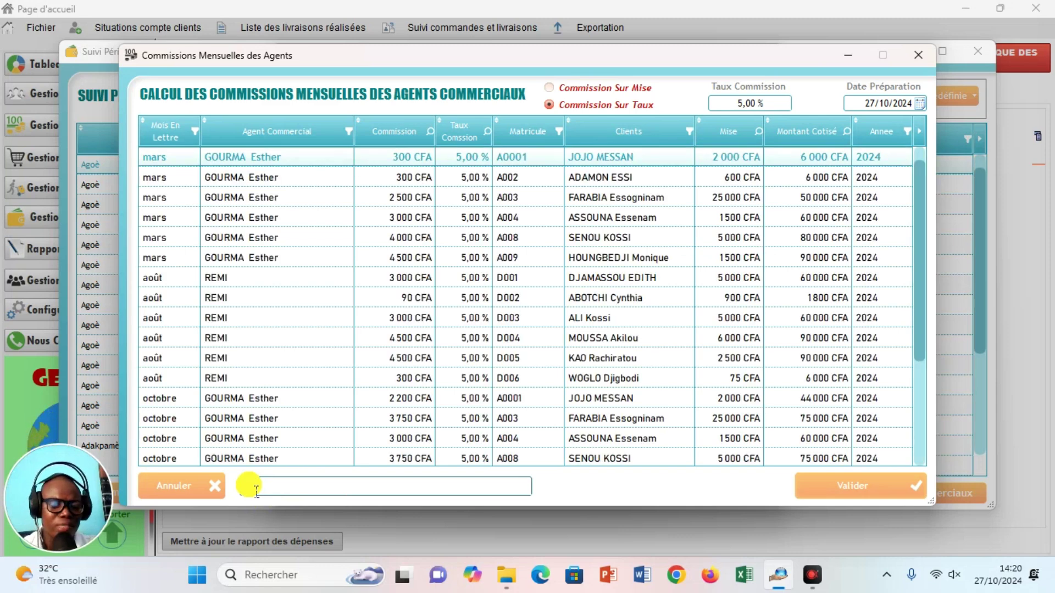
pyautogui.write('10')
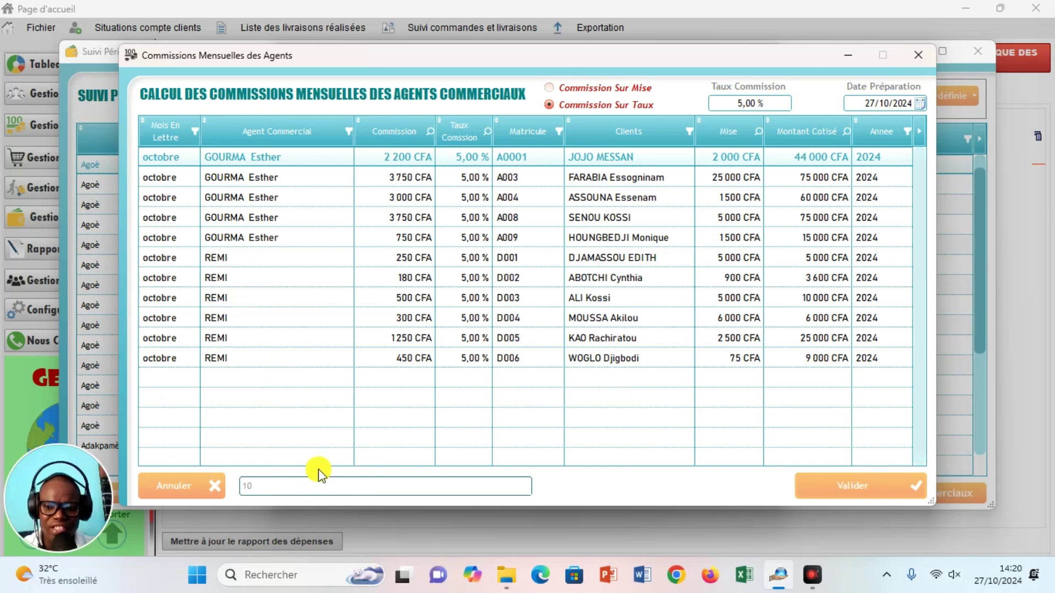
pyautogui.click(860, 483)
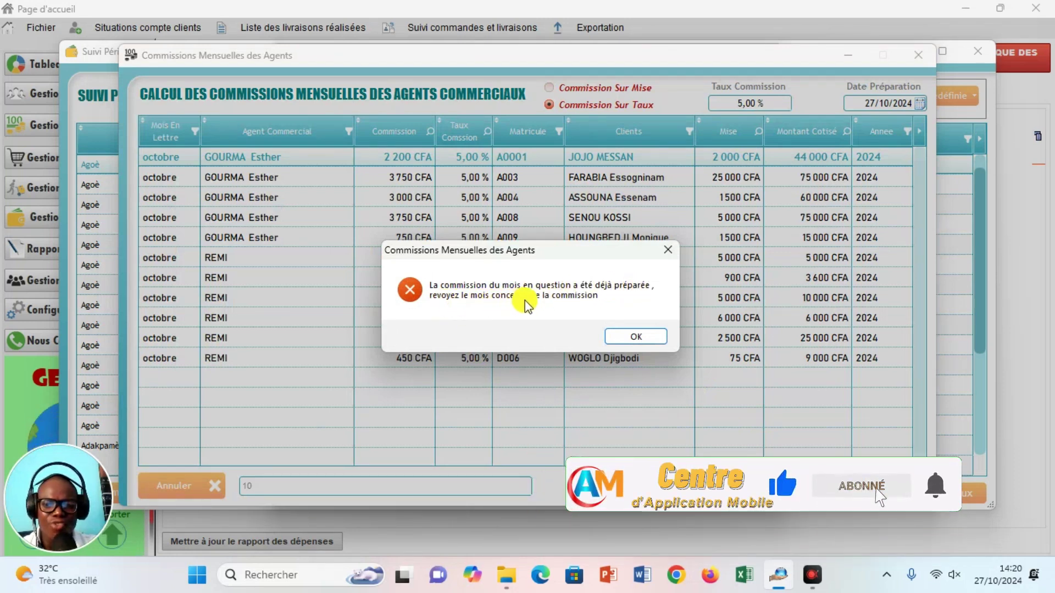
pyautogui.click(636, 336)
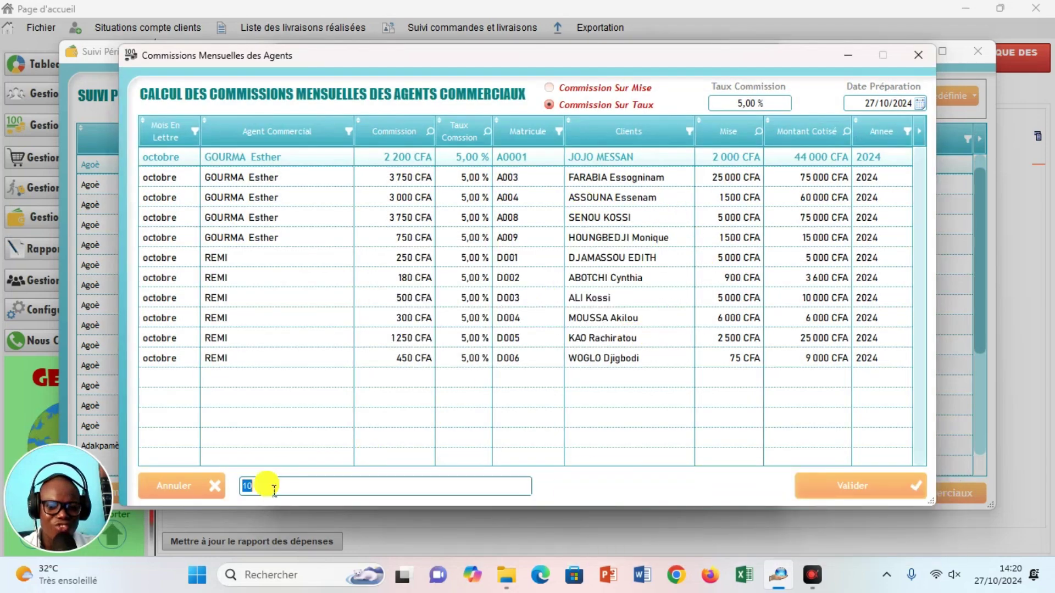
# Step: Clear the month filter and compare the commissions calculated on the stake (Commission Sur Mise) with those on the rate (Commission Sur Taux)
pyautogui.press('BackSpace')
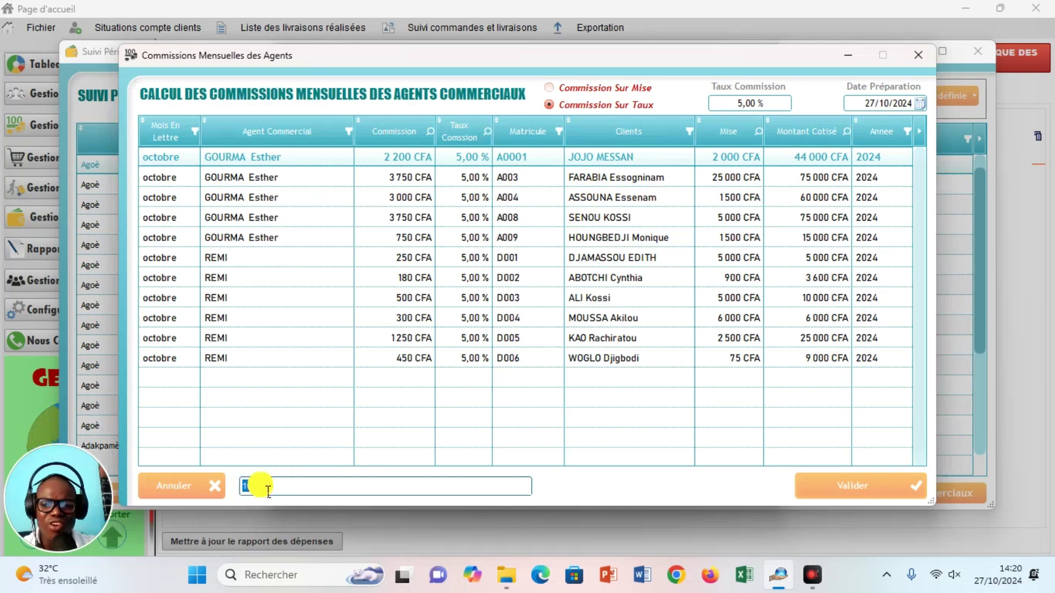
pyautogui.click(272, 494)
pyautogui.press('BackSpace')
pyautogui.press('BackSpace')
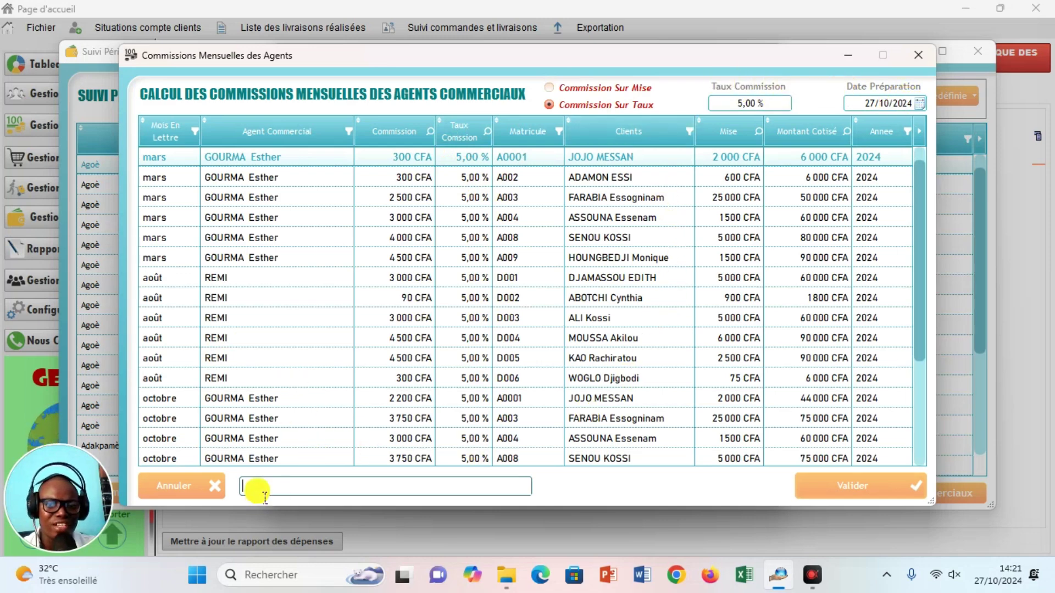
pyautogui.click(552, 90)
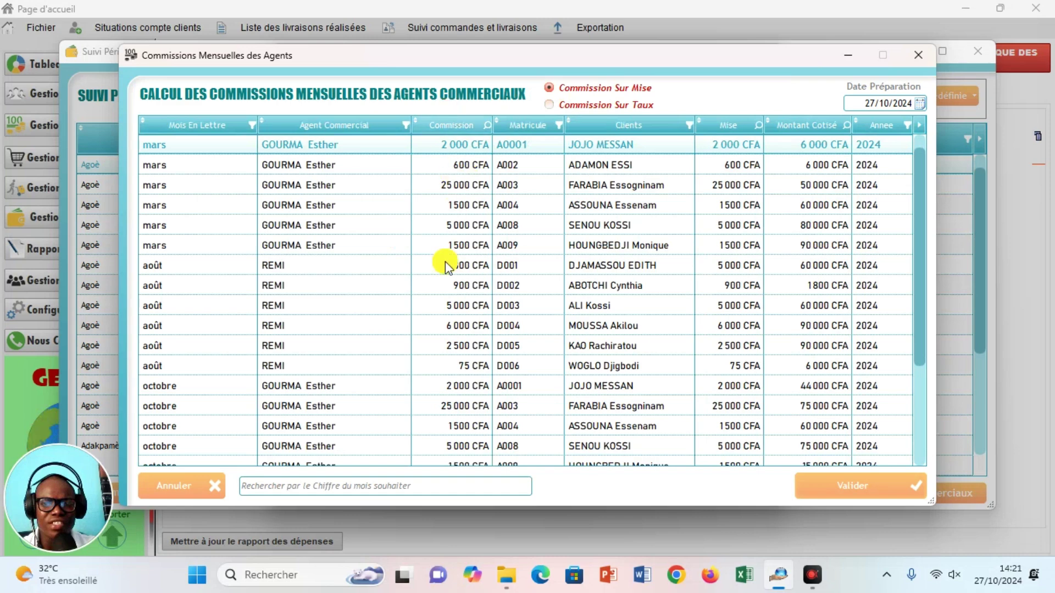
pyautogui.click(551, 103)
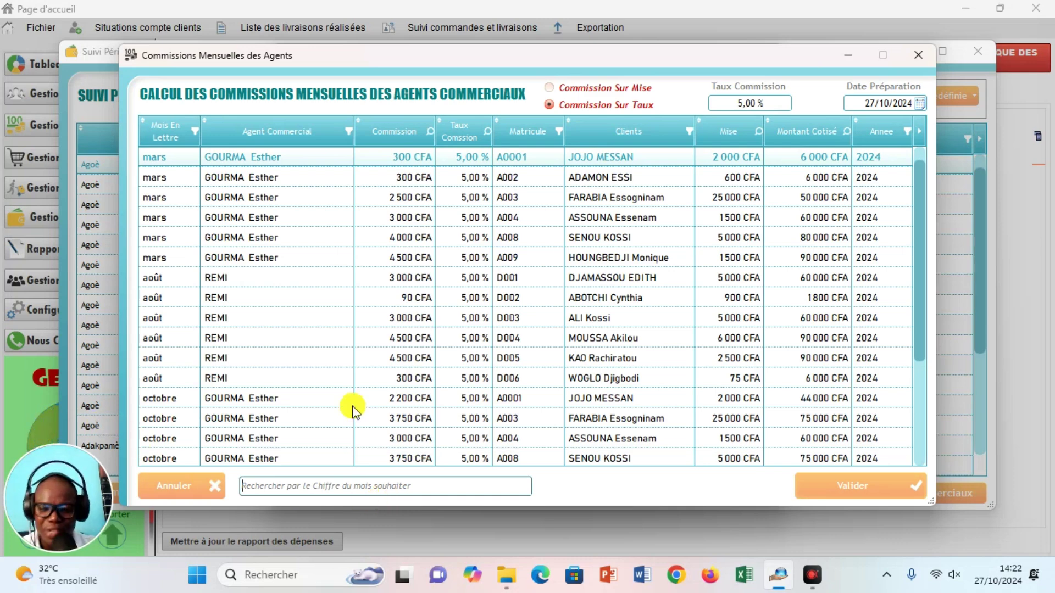
# Step: Close the commission and periodic revenue windows, and open the Nous Contacter window
pyautogui.click(918, 59)
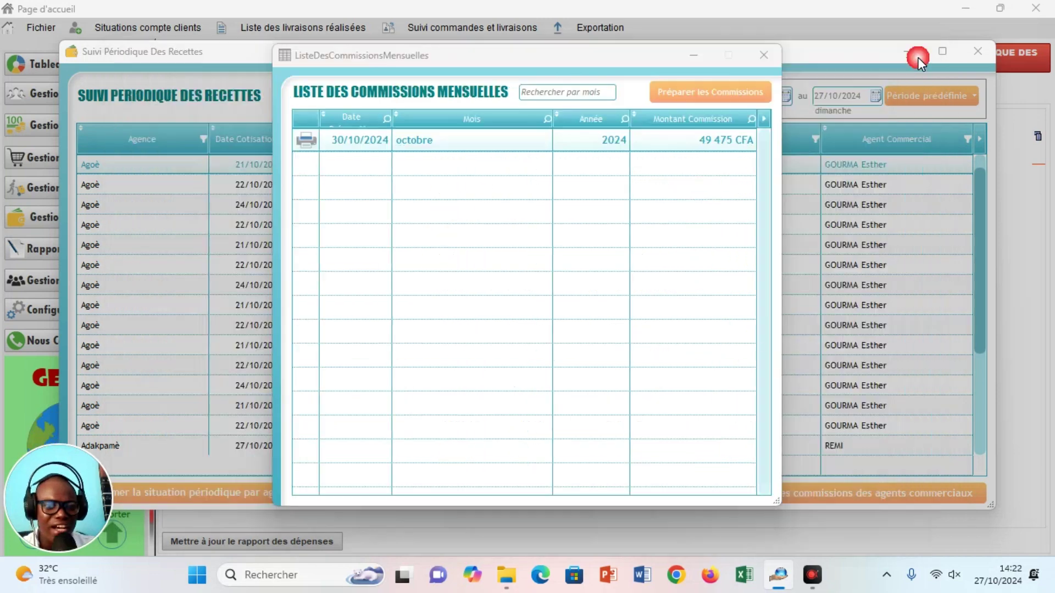
pyautogui.click(767, 52)
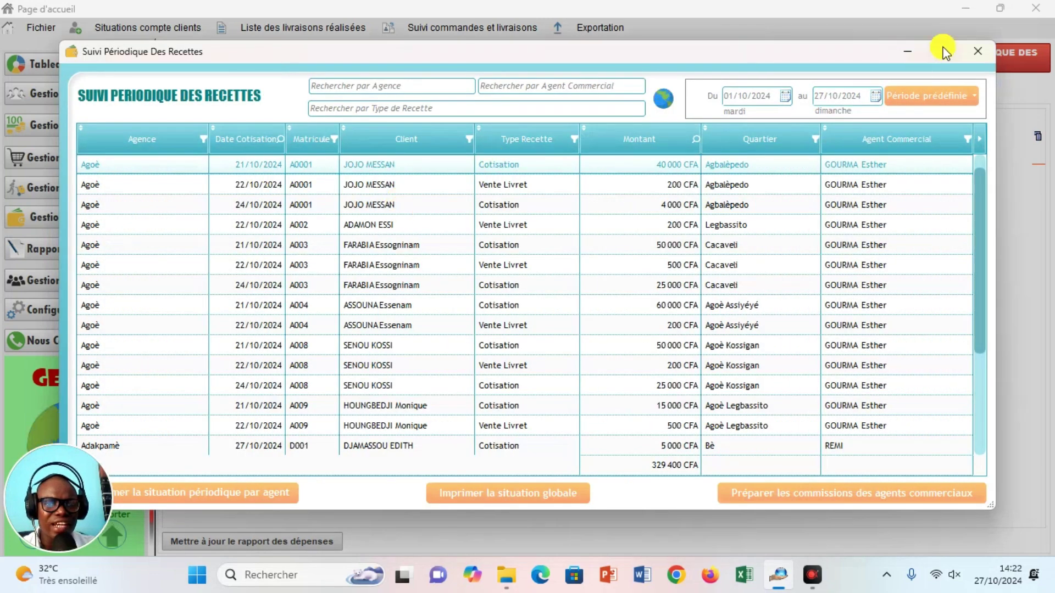
pyautogui.click(982, 47)
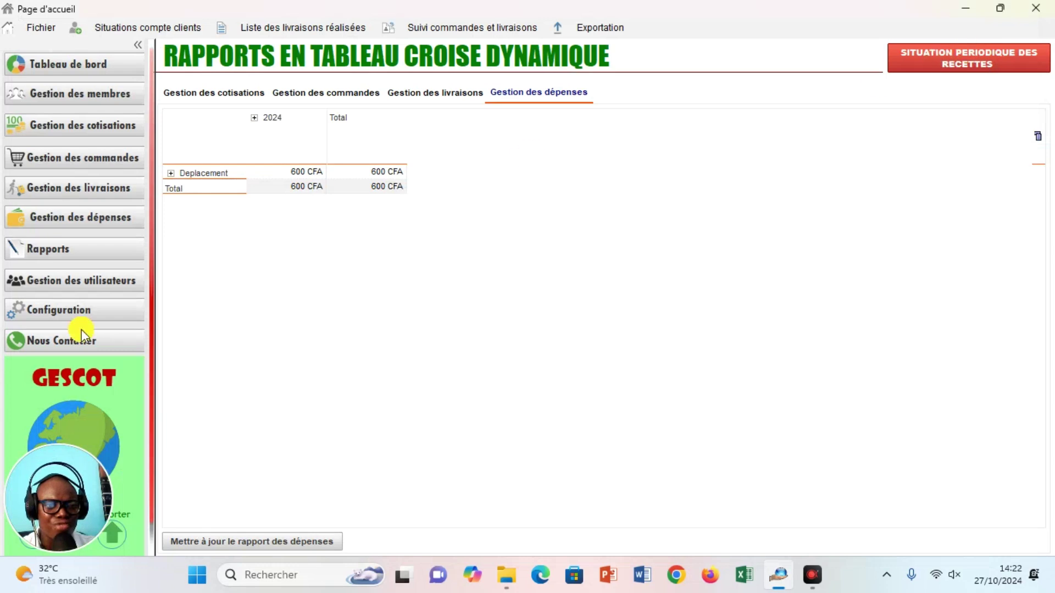
pyautogui.click(68, 345)
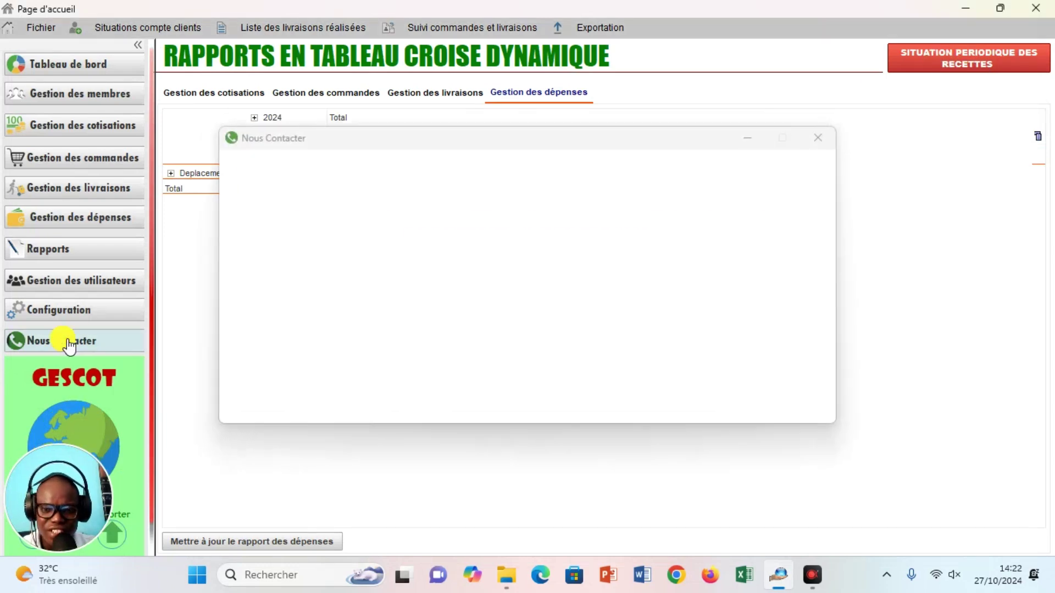